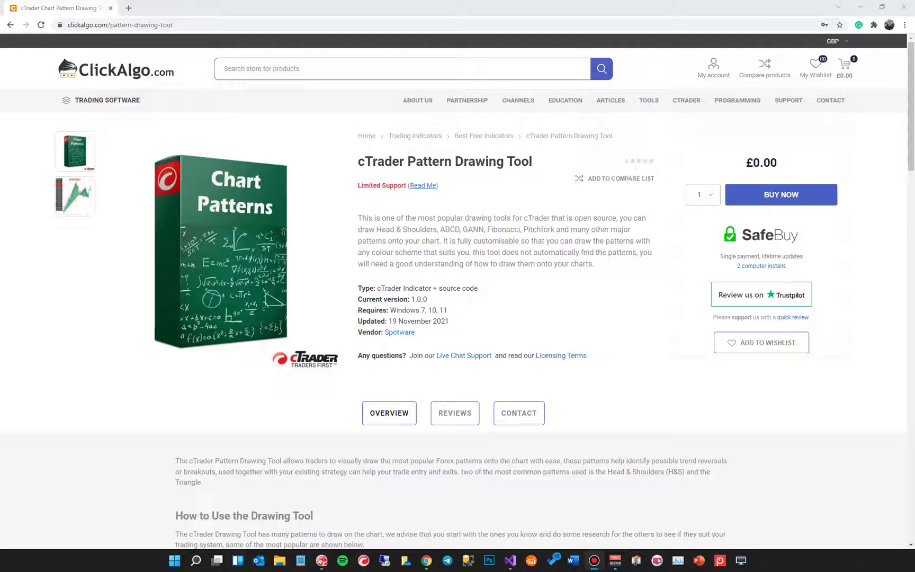
- Scroll down through the ClickAlgo product page sections to review them
{"action": "scroll", "coordinate": [282, 397], "scroll_direction": "down", "scroll_amount": 5}
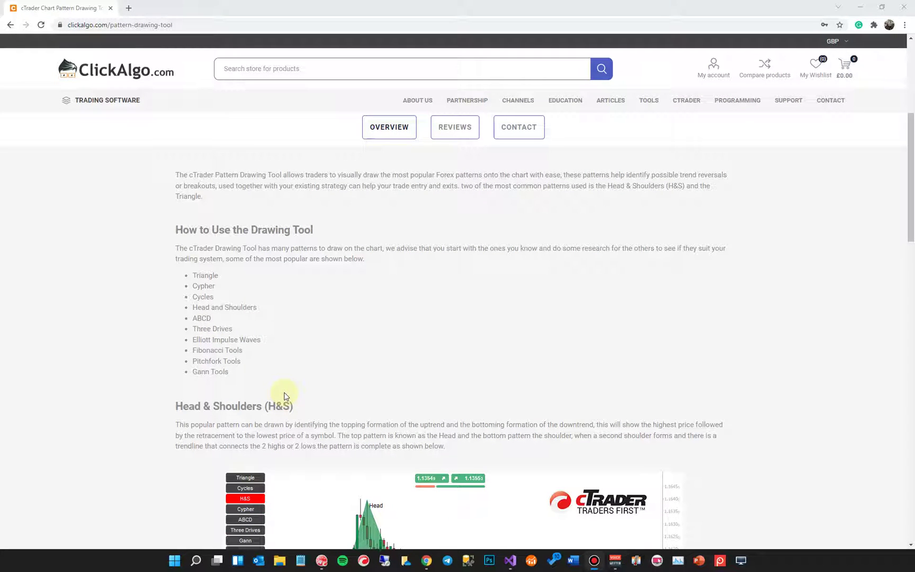
{"action": "scroll", "coordinate": [284, 397], "scroll_direction": "down", "scroll_amount": 4}
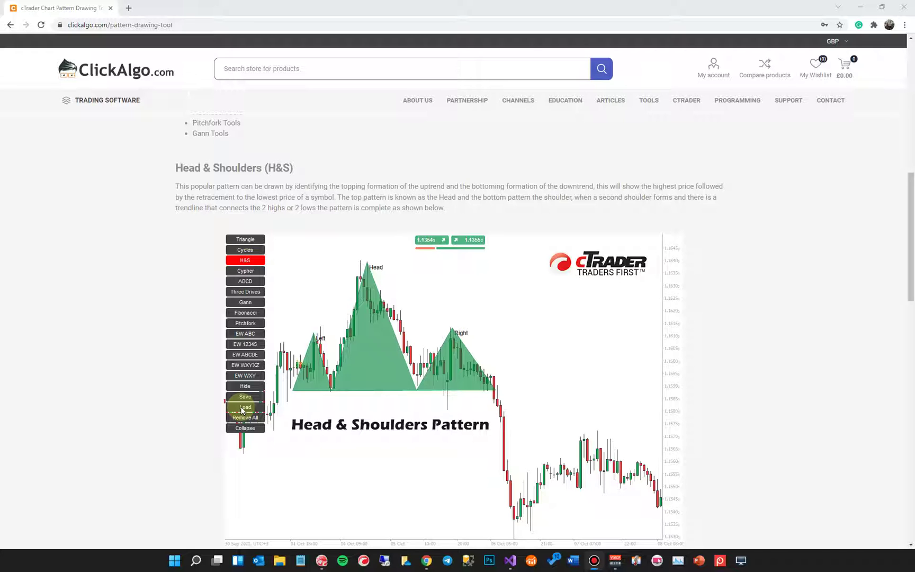
{"action": "scroll", "coordinate": [357, 143], "scroll_direction": "up", "scroll_amount": 10}
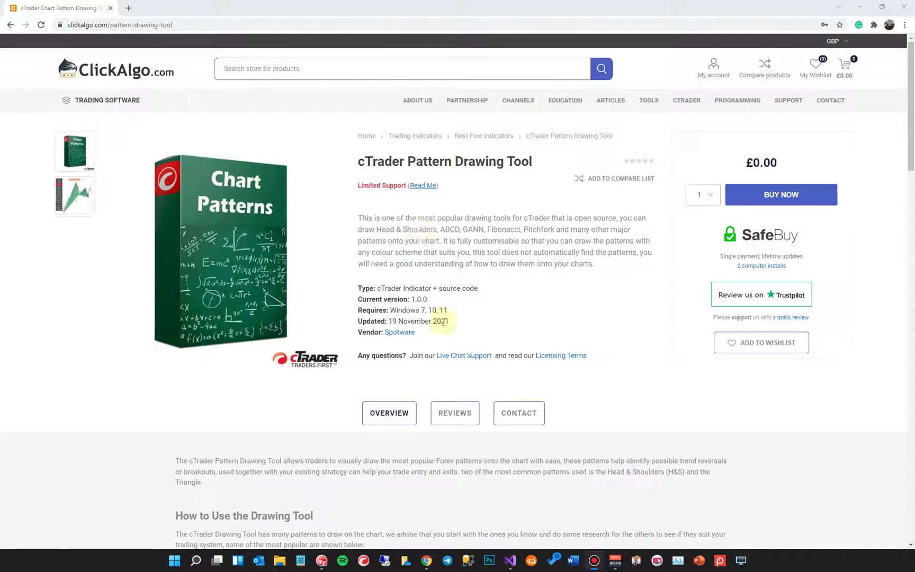
{"action": "scroll", "coordinate": [442, 324], "scroll_direction": "down", "scroll_amount": 3}
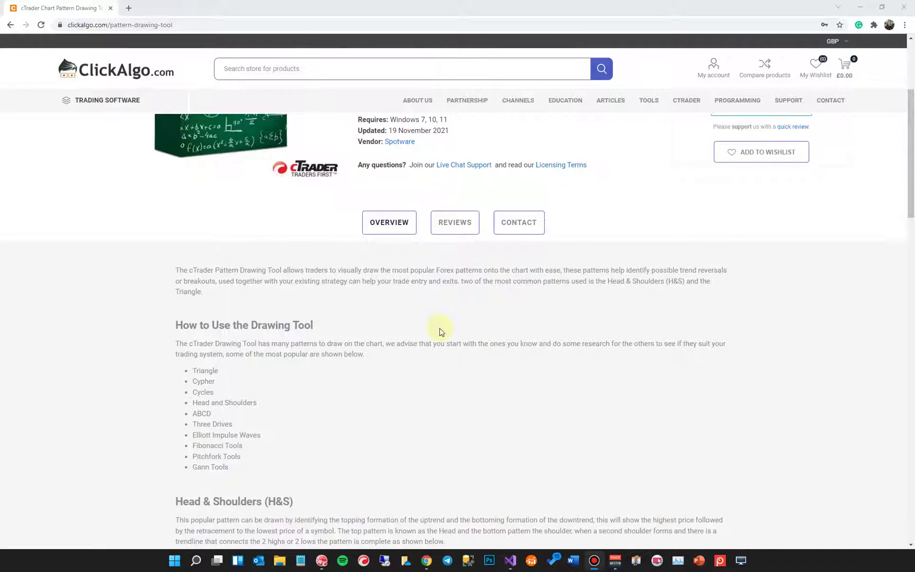
{"action": "scroll", "coordinate": [439, 334], "scroll_direction": "down", "scroll_amount": 1}
{"action": "scroll", "coordinate": [438, 339], "scroll_direction": "down", "scroll_amount": 3}
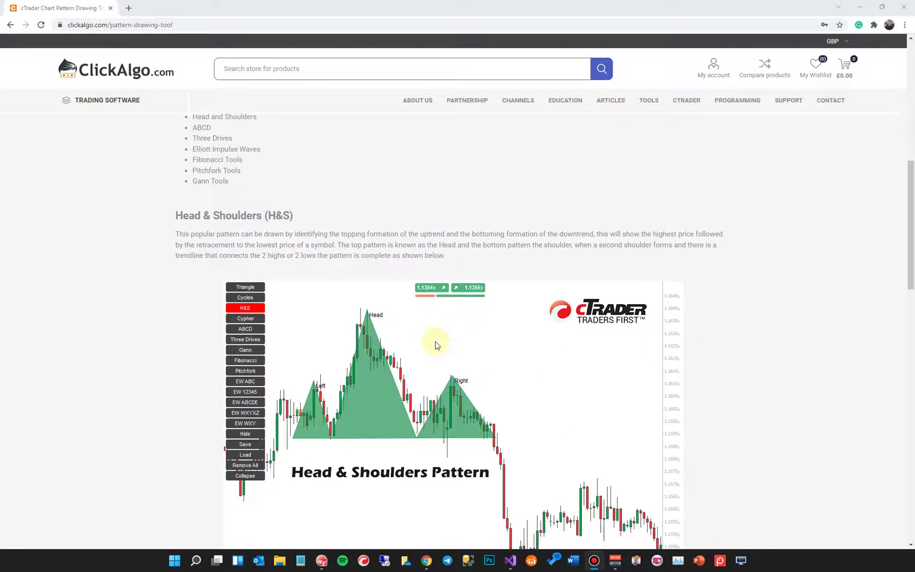
{"action": "scroll", "coordinate": [436, 345], "scroll_direction": "down", "scroll_amount": 5}
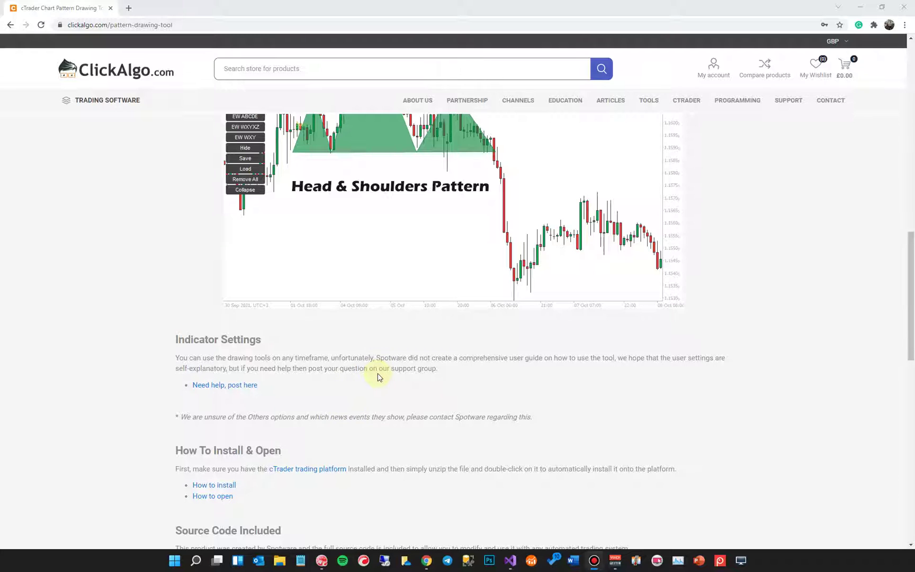
{"action": "scroll", "coordinate": [378, 378], "scroll_direction": "down", "scroll_amount": 3}
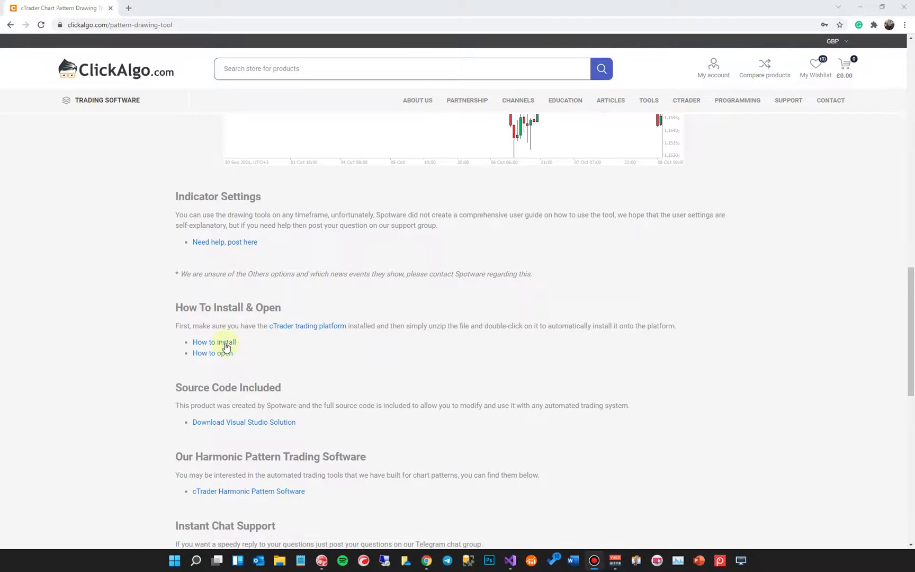
{"action": "scroll", "coordinate": [400, 354], "scroll_direction": "down", "scroll_amount": 2}
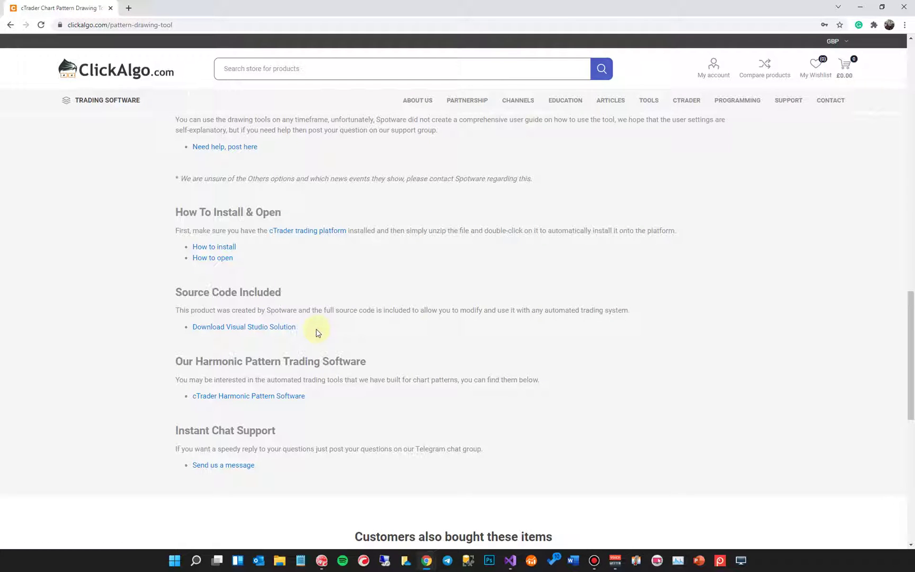
- Scroll back up the page and switch to the cTrader EURUSD chart window
{"action": "scroll", "coordinate": [314, 332], "scroll_direction": "up", "scroll_amount": 11}
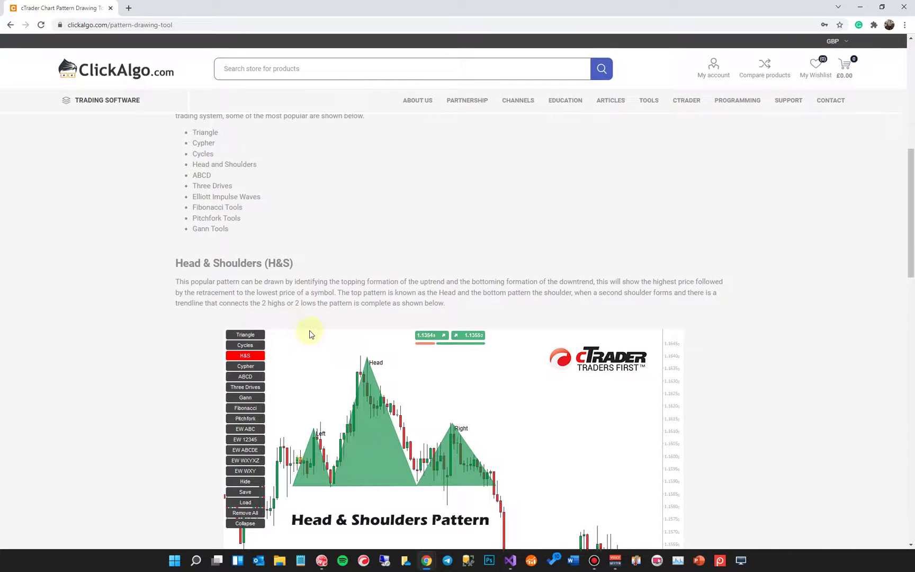
{"action": "scroll", "coordinate": [317, 339], "scroll_direction": "up", "scroll_amount": 5}
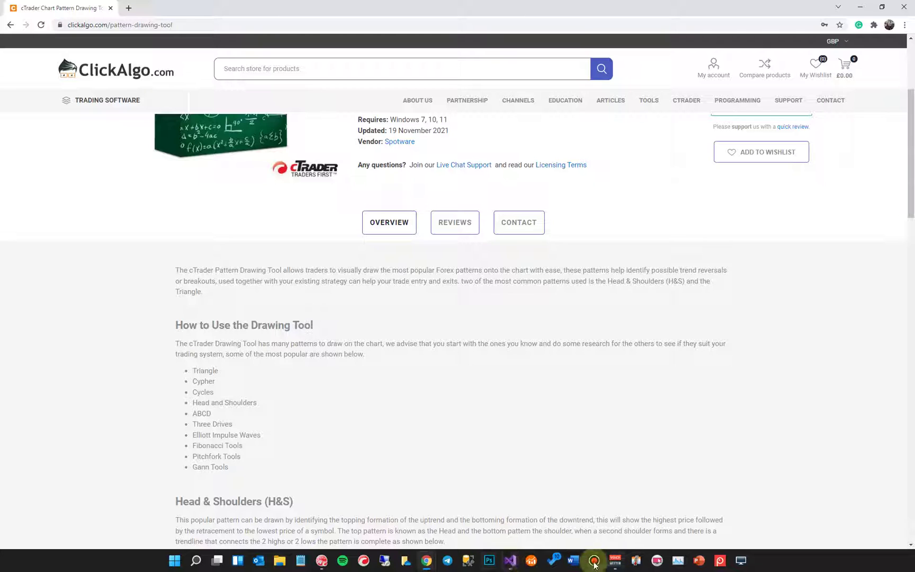
{"action": "left_click", "coordinate": [322, 560]}
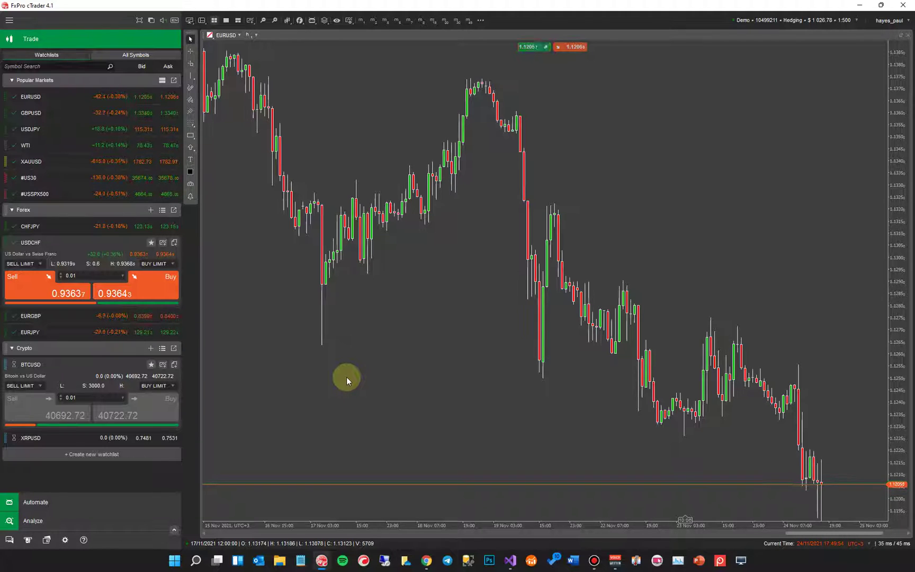
- Search 'draw' in Search everything and choose the Pattern Drawing indicator from the results
{"action": "type", "text": "draw"}
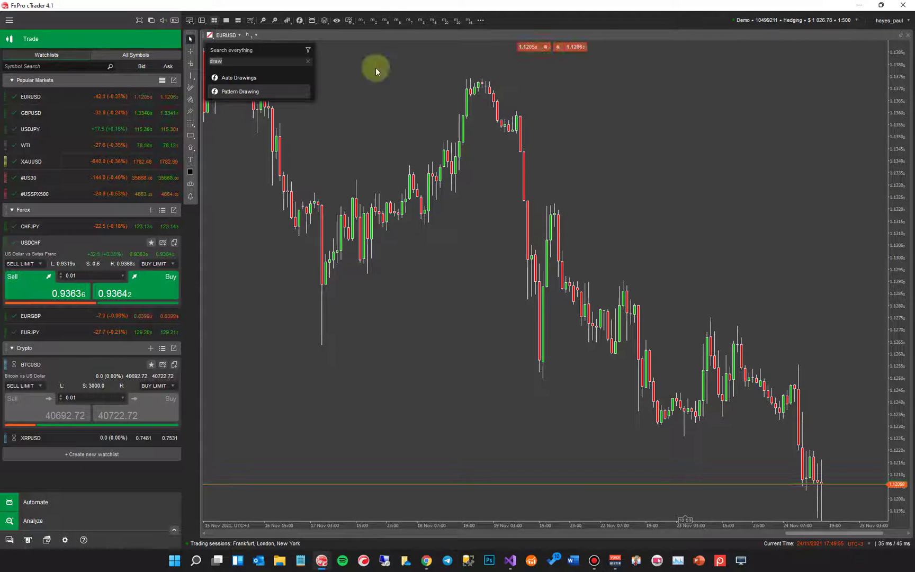
{"action": "left_click", "coordinate": [308, 61]}
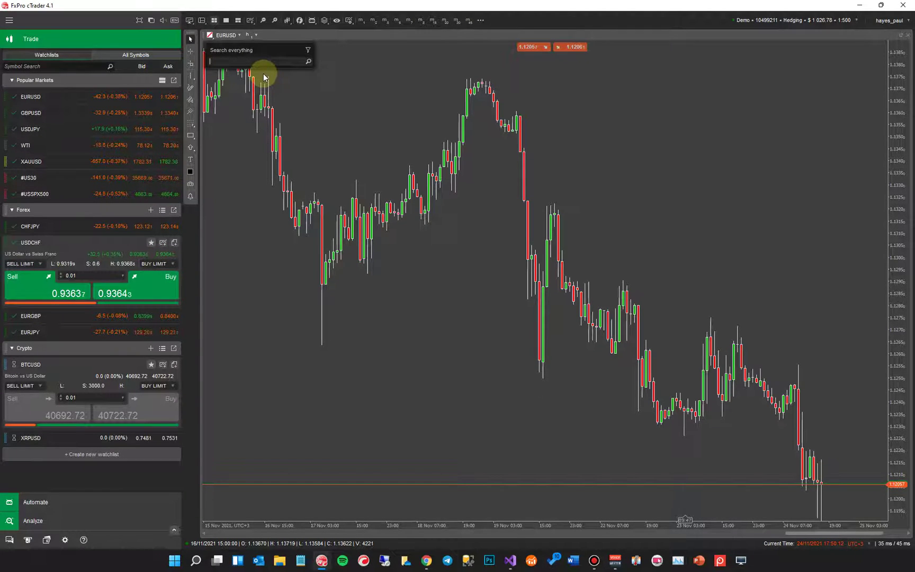
{"action": "type", "text": "draw"}
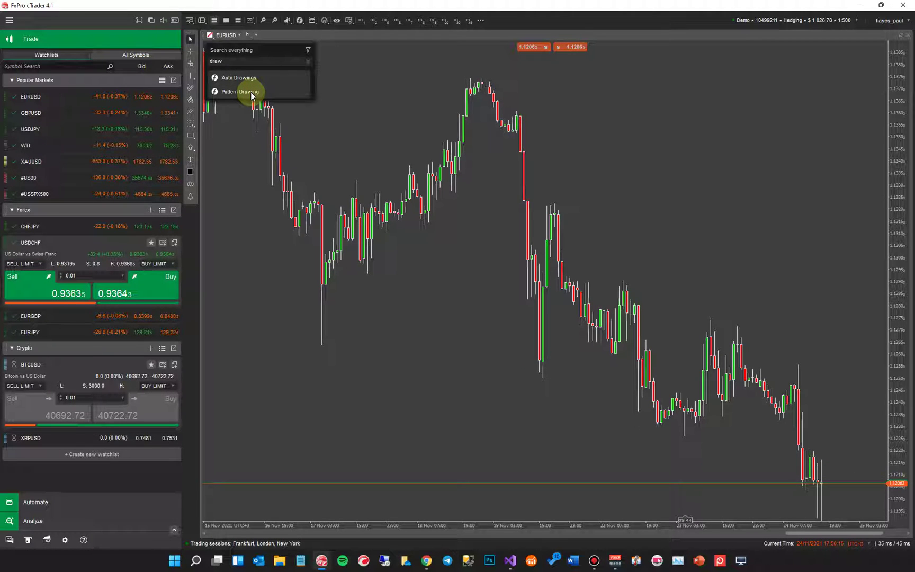
{"action": "left_click", "coordinate": [251, 93]}
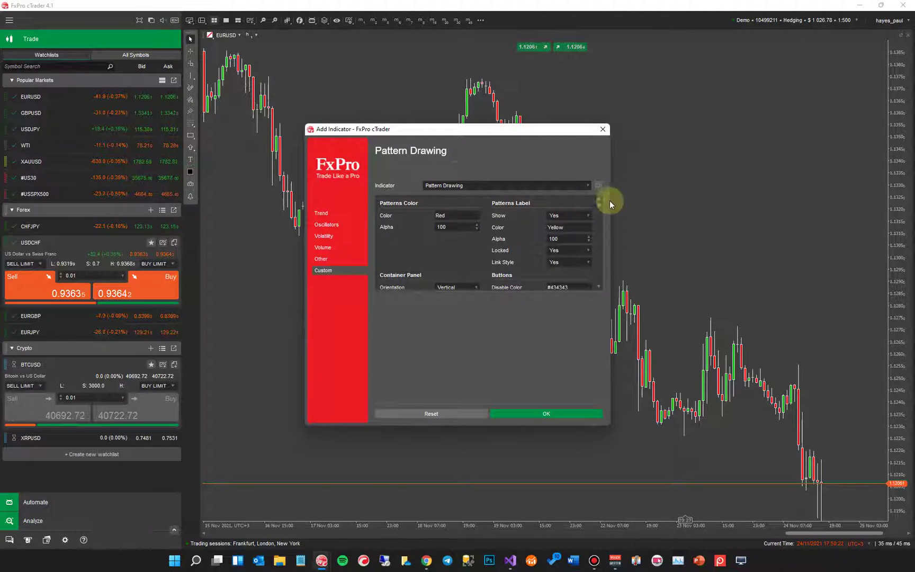
- Review the Pattern Drawing defaults, including Vertical panel orientation and Red button enable colour
{"action": "mouse_move", "coordinate": [601, 204]}
{"action": "left_mouse_down"}
{"action": "mouse_move", "coordinate": [597, 281]}
{"action": "mouse_move", "coordinate": [600, 203]}
{"action": "left_mouse_up"}
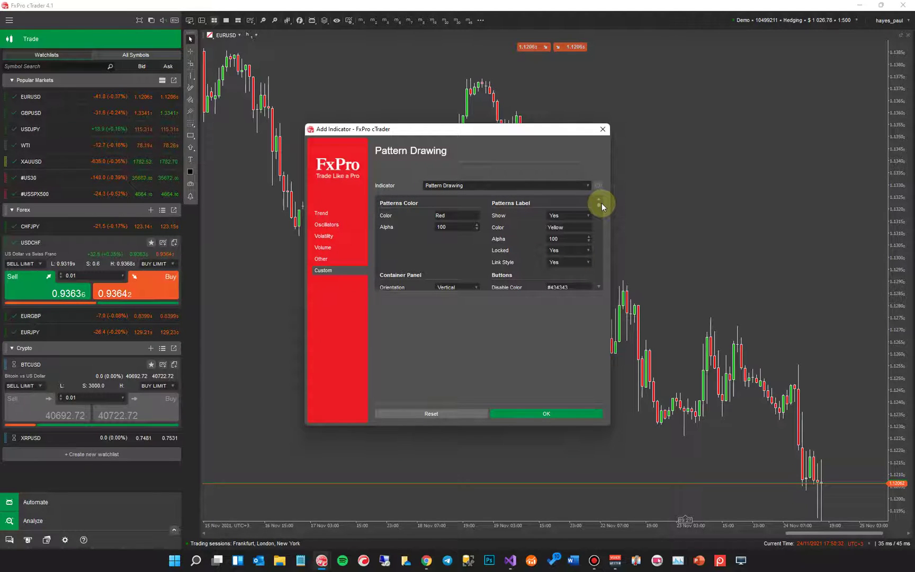
{"action": "scroll", "coordinate": [487, 264], "scroll_direction": "down", "scroll_amount": 1}
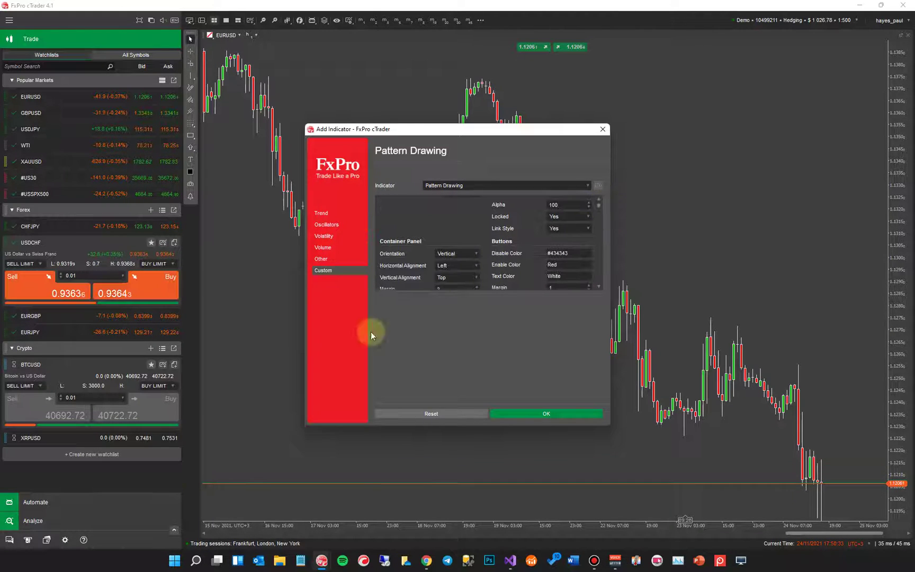
{"action": "left_click", "coordinate": [78, 507]}
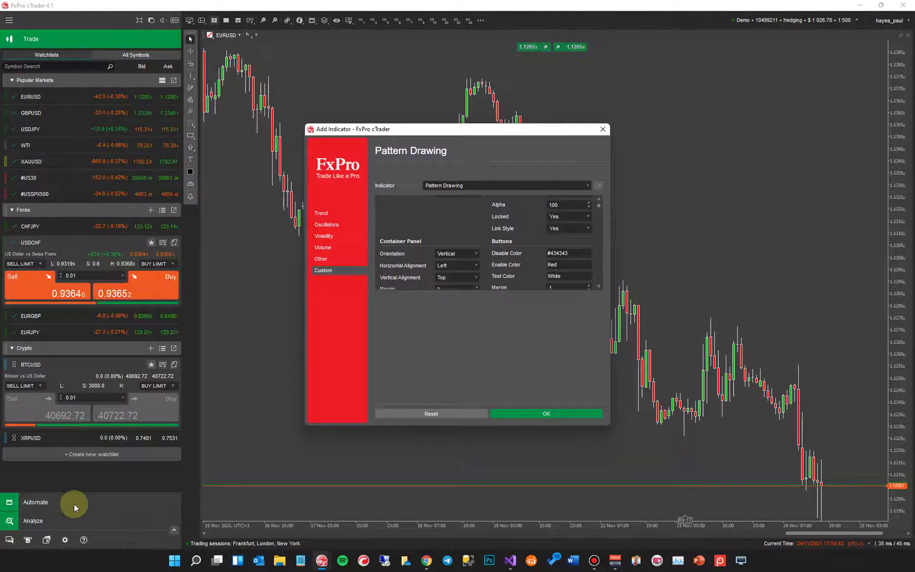
- Add Pattern Drawing with default settings, expand its pattern list, and pan the chart to earlier bars
{"action": "left_click", "coordinate": [529, 414]}
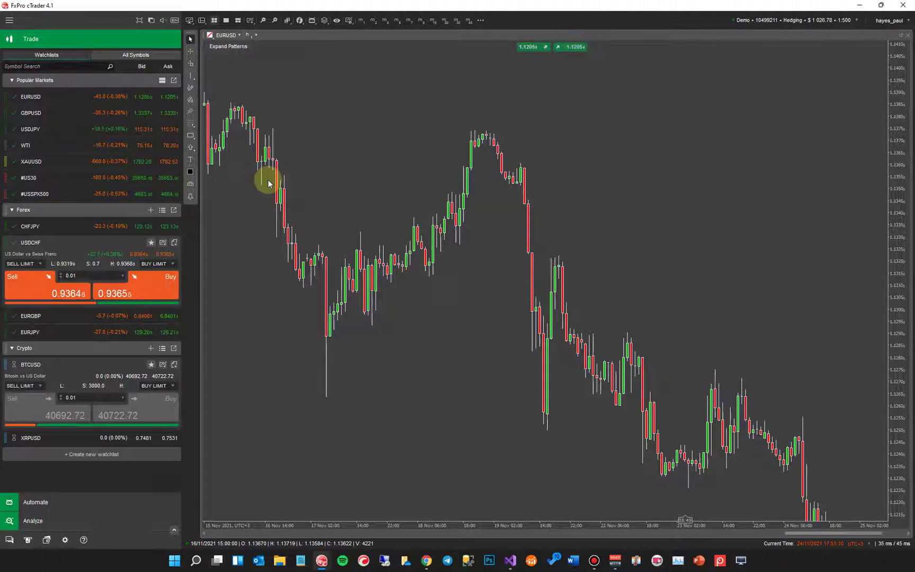
{"action": "left_click", "coordinate": [233, 47]}
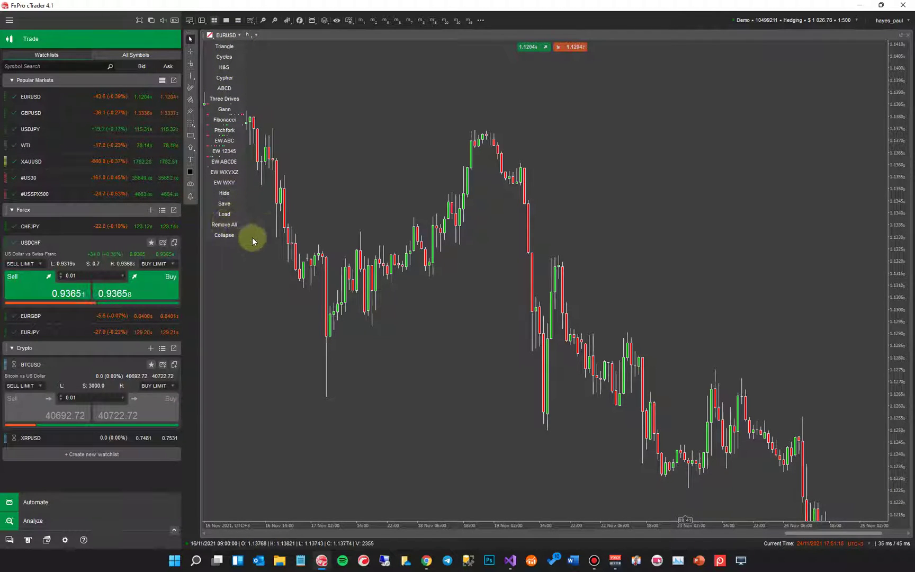
{"action": "left_click_drag", "start_coordinate": [388, 175], "coordinate": [413, 170]}
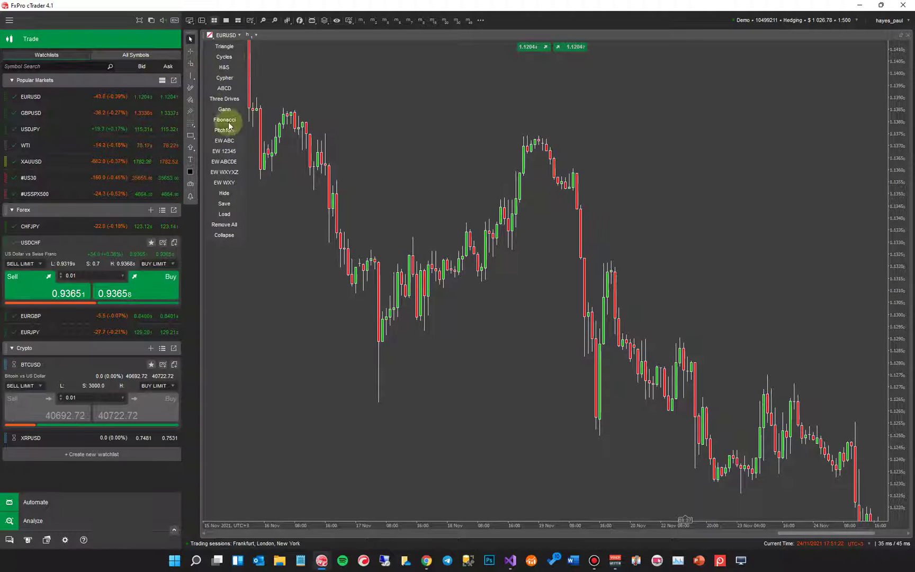
- Open the Pattern Drawing settings from the chart's Object Manager Indicators list
{"action": "right_click", "coordinate": [388, 189]}
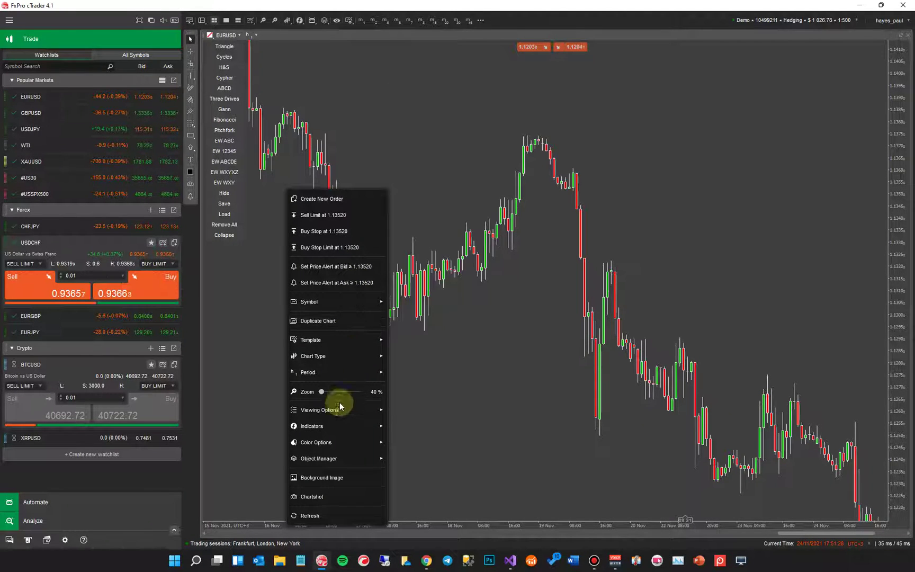
{"action": "mouse_move", "coordinate": [340, 412]}
{"action": "mouse_move", "coordinate": [337, 459]}
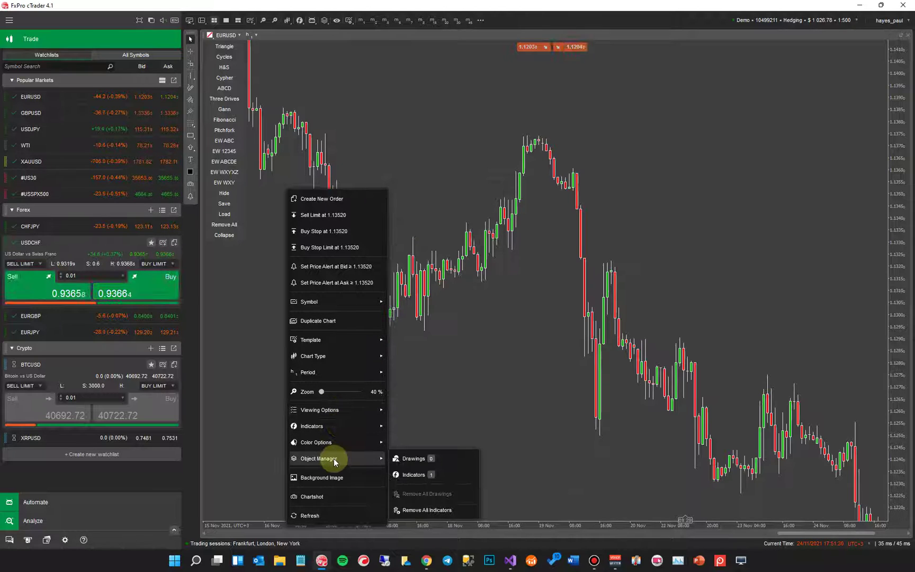
{"action": "left_click", "coordinate": [408, 475]}
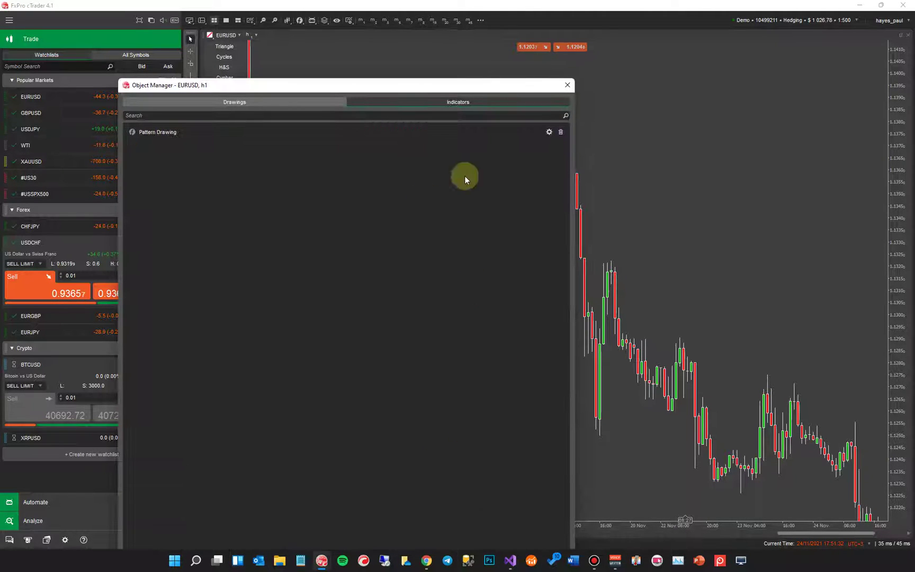
{"action": "left_click", "coordinate": [549, 133]}
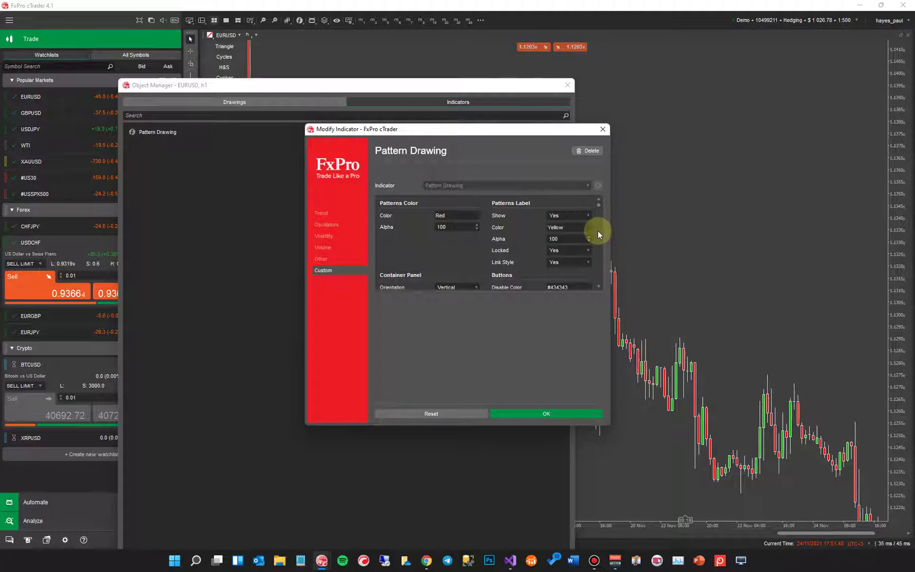
- Change the button Disable Color from #434343 to Green and apply it
{"action": "scroll", "coordinate": [535, 236], "scroll_direction": "down", "scroll_amount": 3}
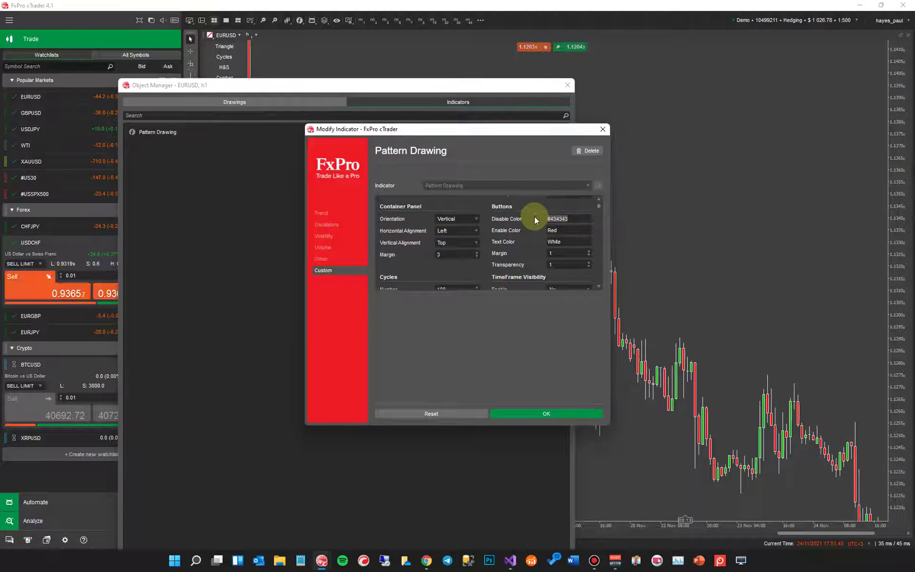
{"action": "left_click_drag", "start_coordinate": [541, 221], "coordinate": [592, 228]}
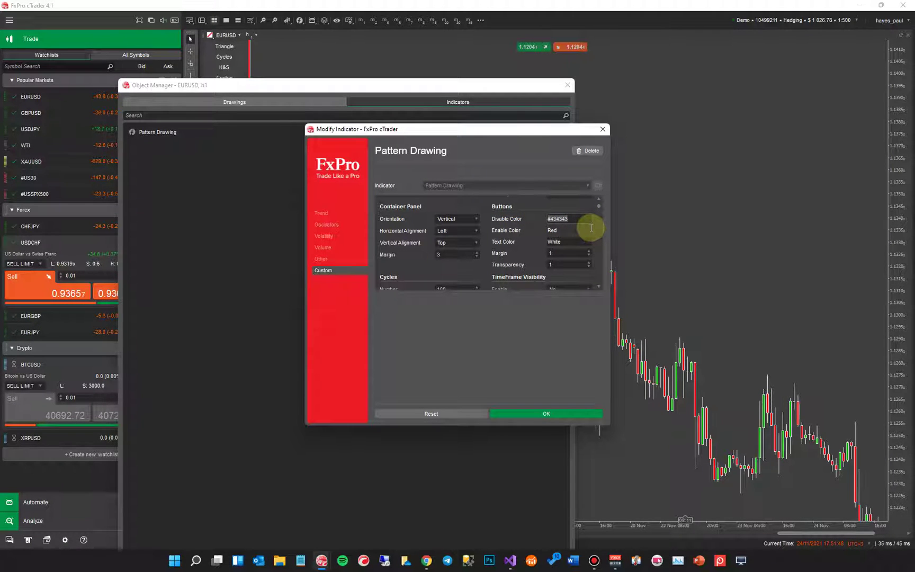
{"action": "type", "text": "Green"}
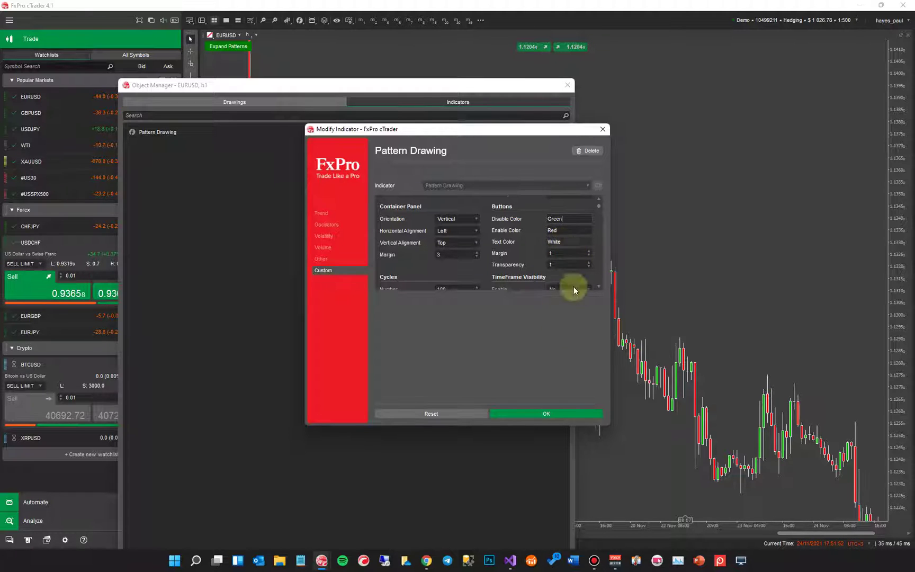
{"action": "left_click", "coordinate": [546, 413]}
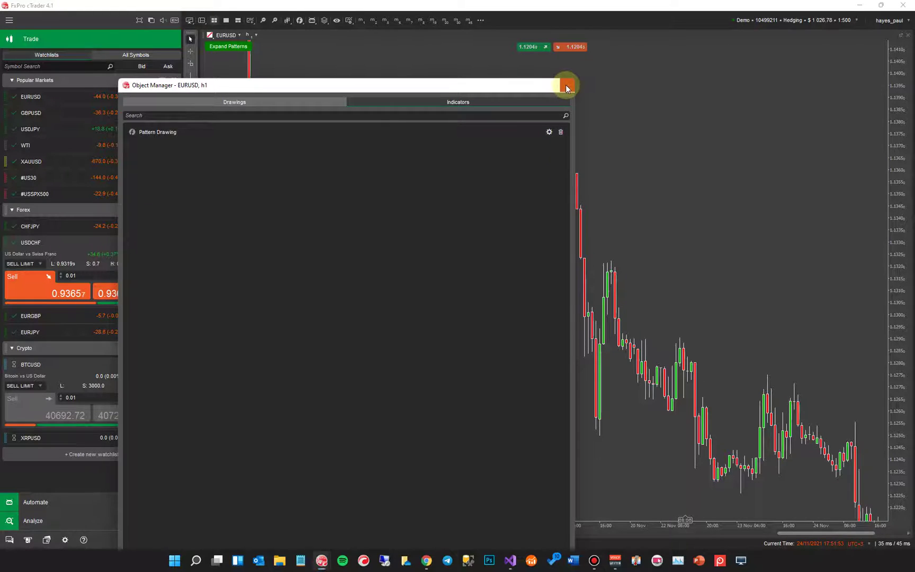
{"action": "left_click", "coordinate": [567, 86]}
{"action": "left_click", "coordinate": [229, 47]}
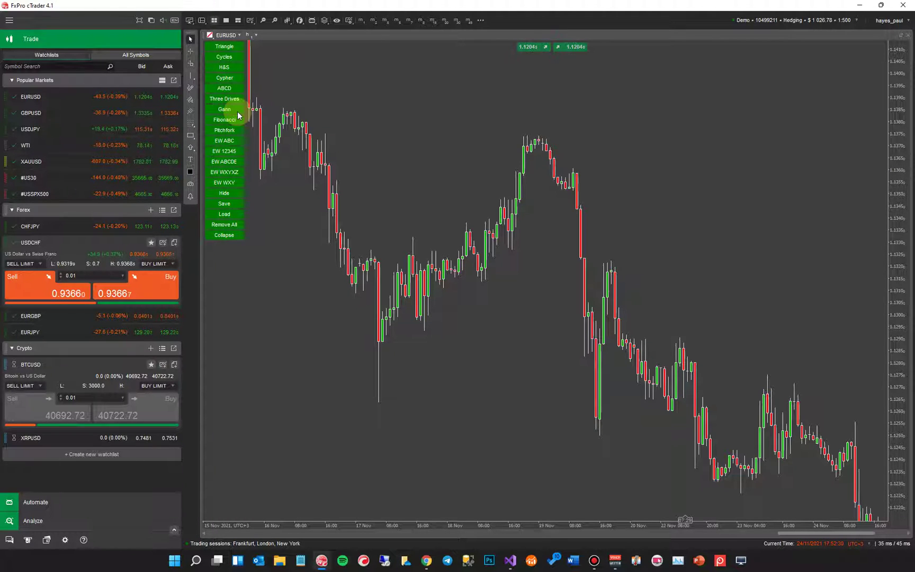
{"action": "left_click", "coordinate": [228, 237]}
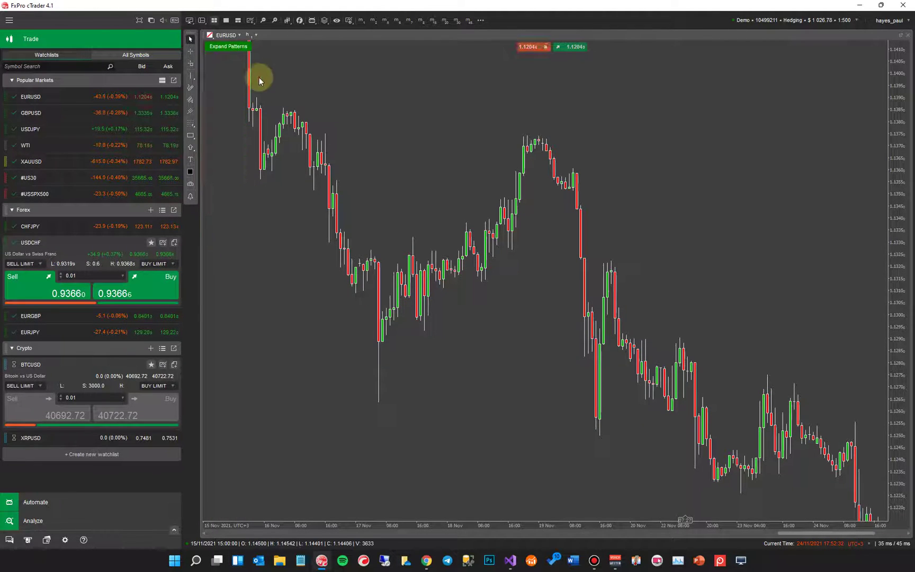
{"action": "left_click", "coordinate": [235, 43]}
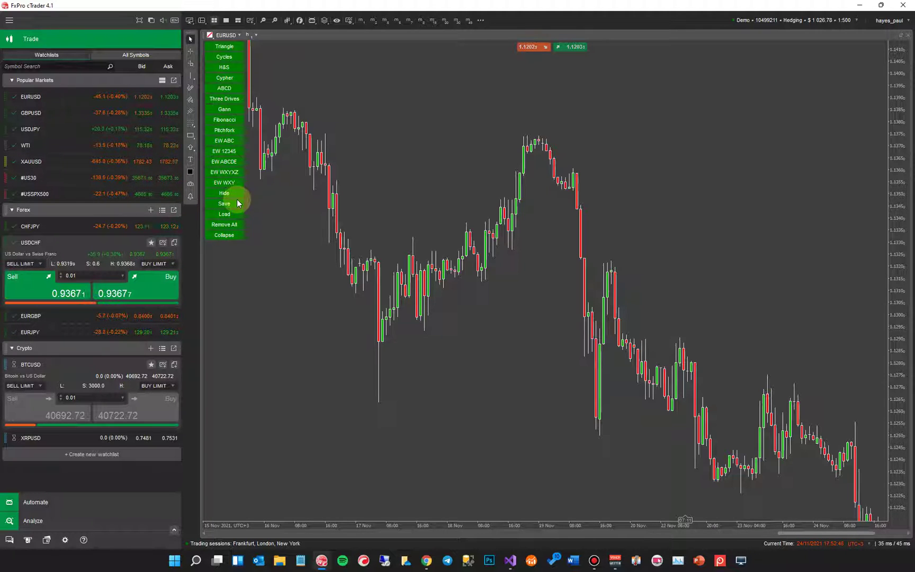
- Draw an ABCD pattern from the 19 Nov high to the swing low, rebound high and later low
{"action": "left_click", "coordinate": [225, 88]}
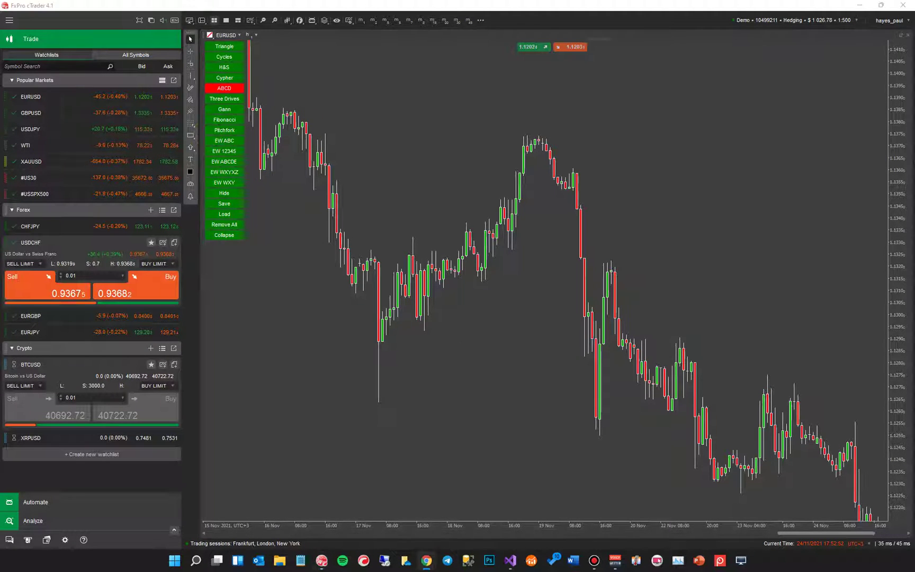
{"action": "left_click", "coordinate": [574, 169]}
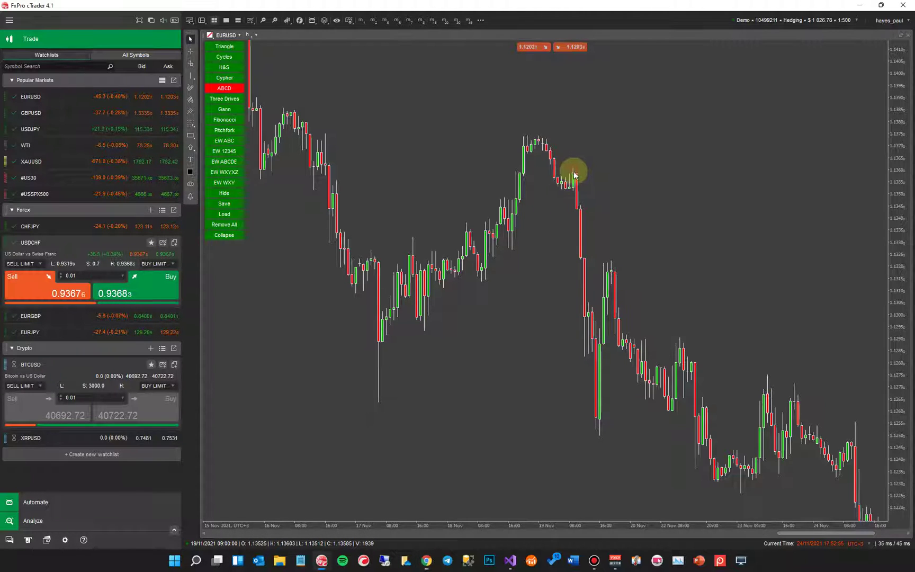
{"action": "left_click", "coordinate": [599, 434]}
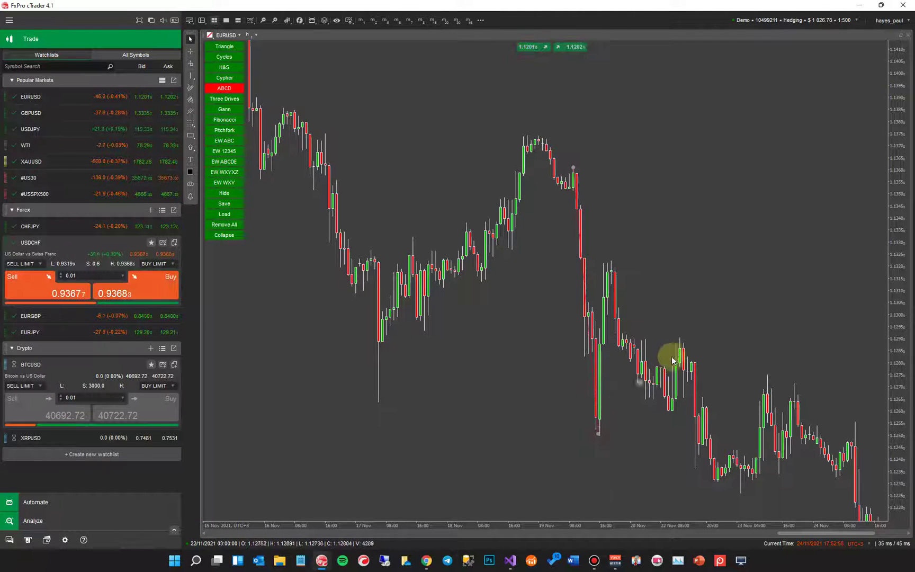
{"action": "left_click", "coordinate": [679, 337]}
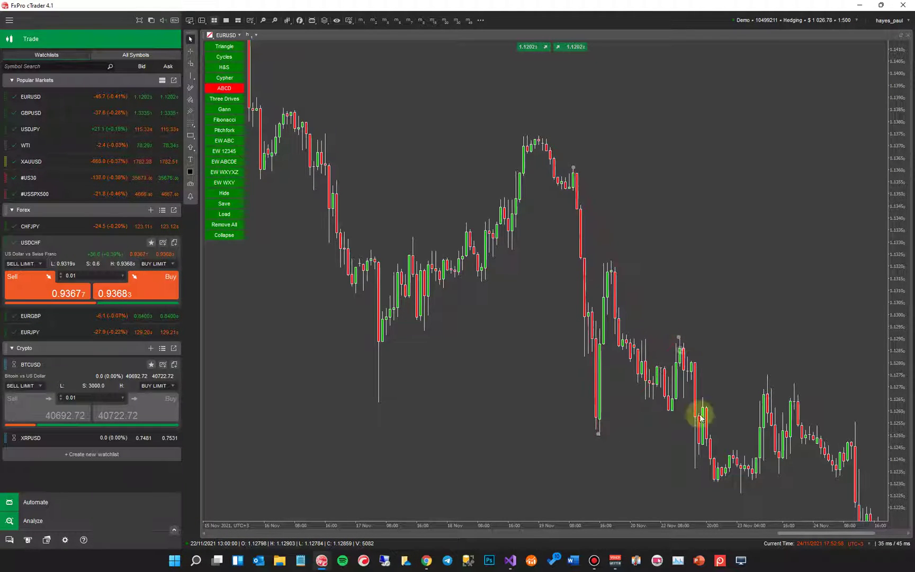
{"action": "left_click", "coordinate": [742, 493]}
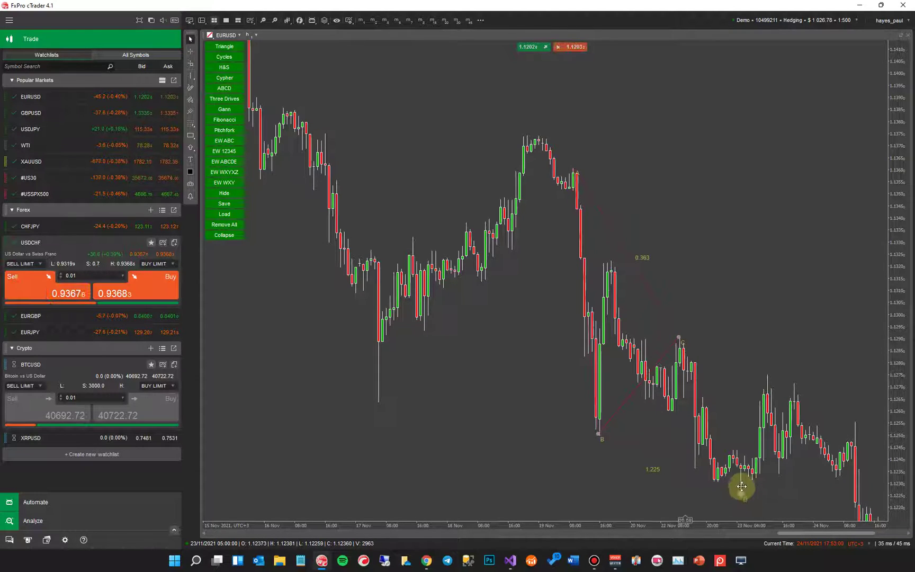
- Make the ABCD pattern lines white
{"action": "double_click", "coordinate": [655, 294]}
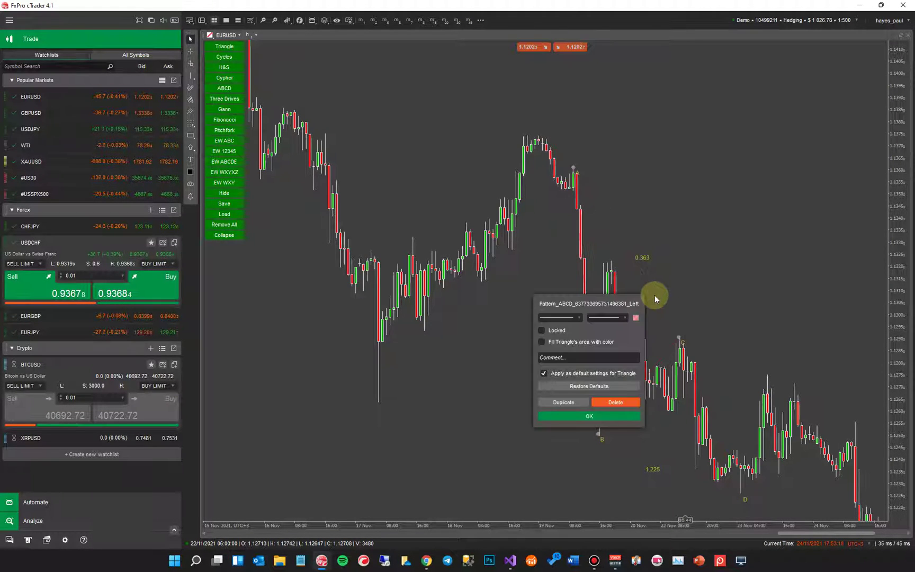
{"action": "left_click", "coordinate": [636, 318]}
{"action": "left_click", "coordinate": [641, 341]}
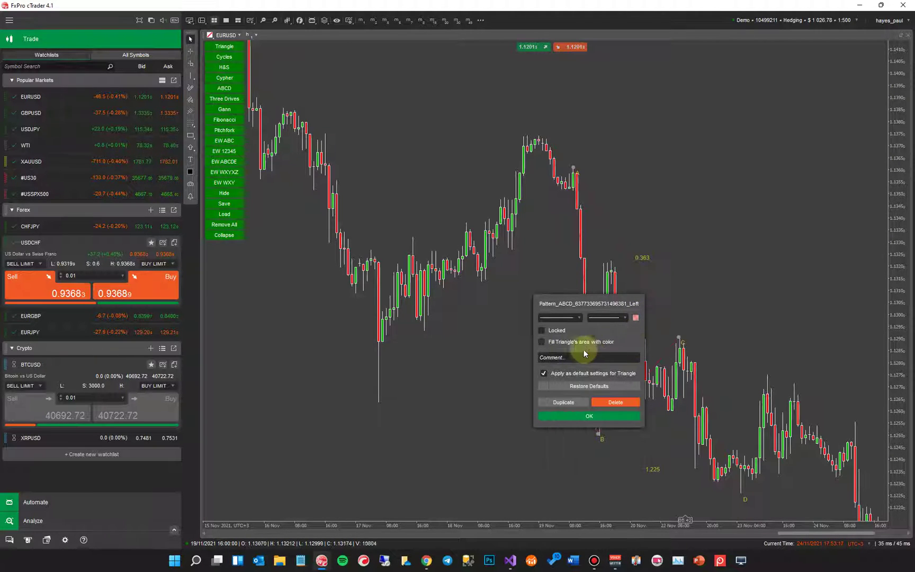
{"action": "left_click", "coordinate": [634, 320]}
{"action": "left_click", "coordinate": [556, 366]}
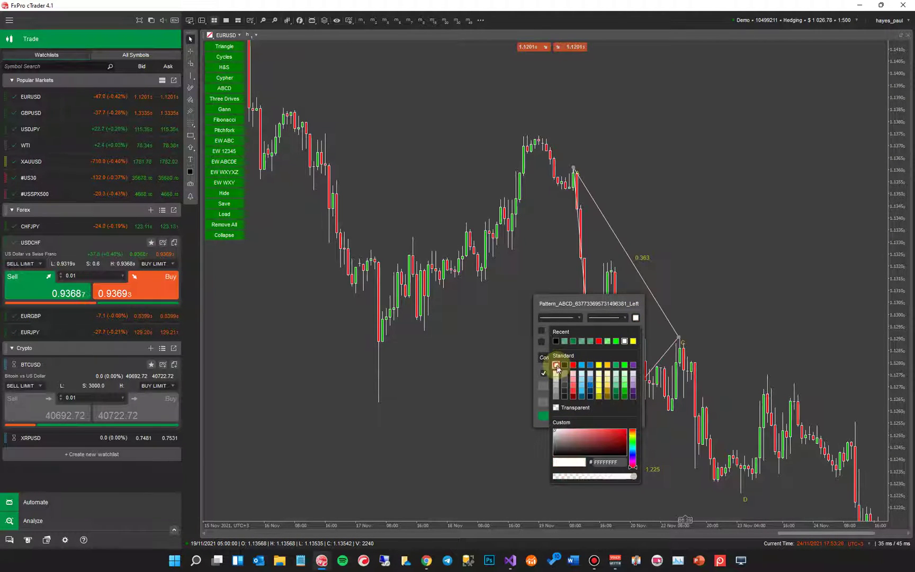
{"action": "left_click", "coordinate": [782, 280]}
- Make the 0.363 ratio label white
{"action": "double_click", "coordinate": [644, 259]}
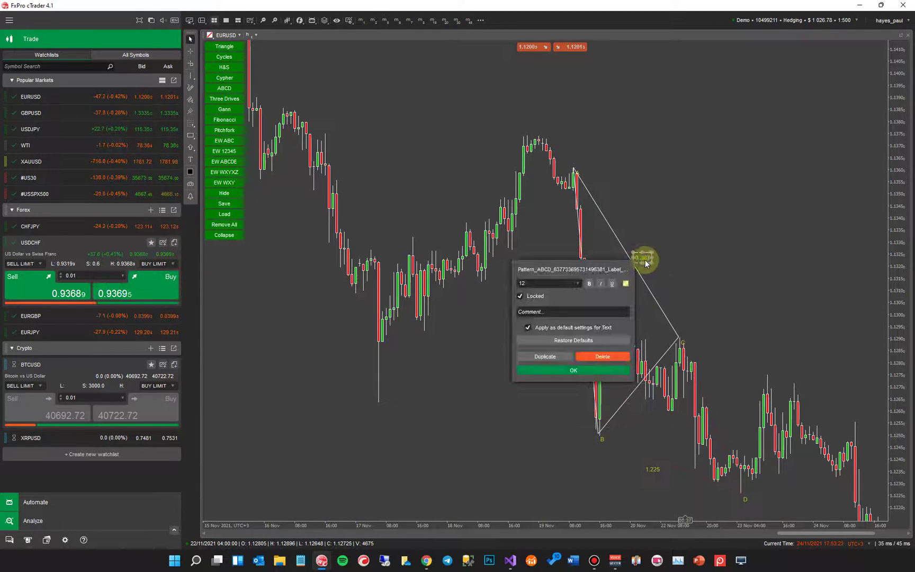
{"action": "left_click", "coordinate": [625, 283]}
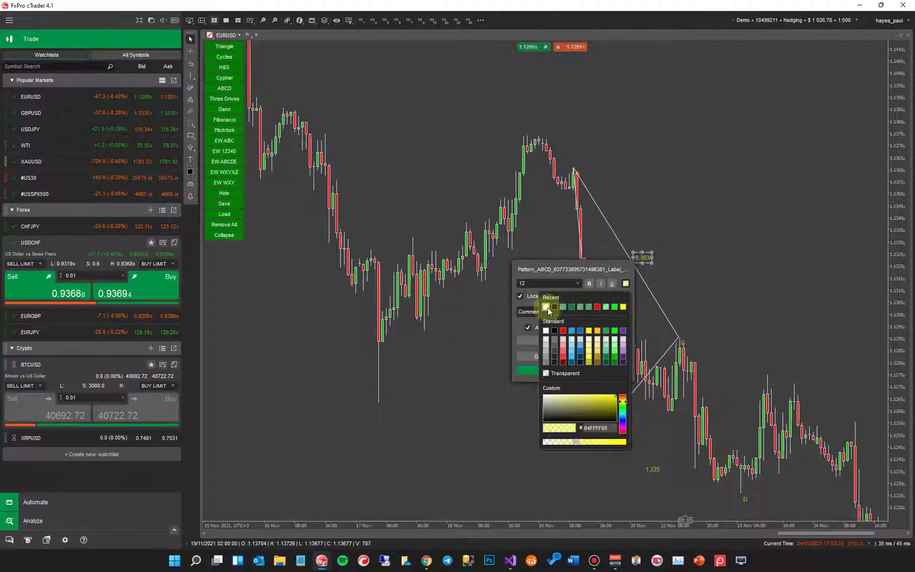
{"action": "left_click", "coordinate": [547, 312]}
{"action": "left_click", "coordinate": [768, 274]}
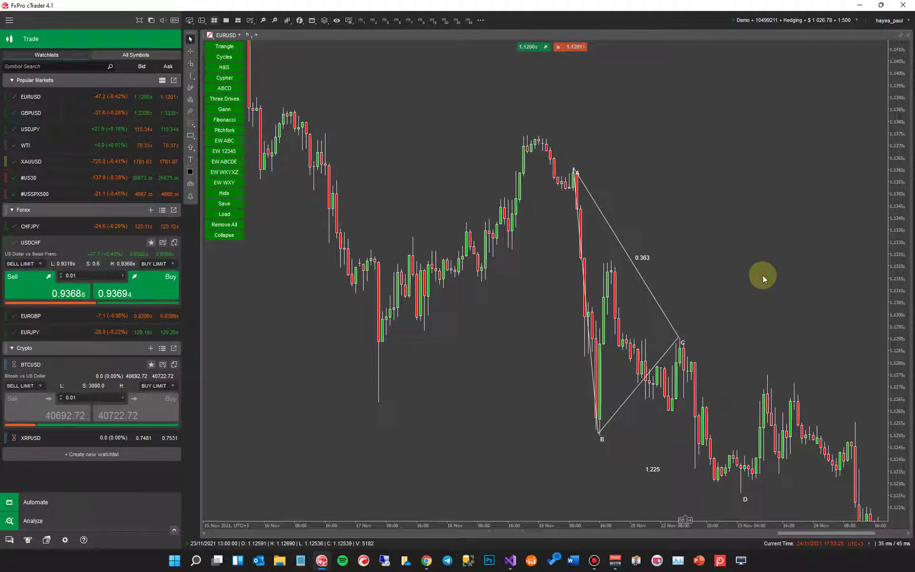
- Make the C–D line white and move the save patterns dialog aside
{"action": "double_click", "coordinate": [711, 416]}
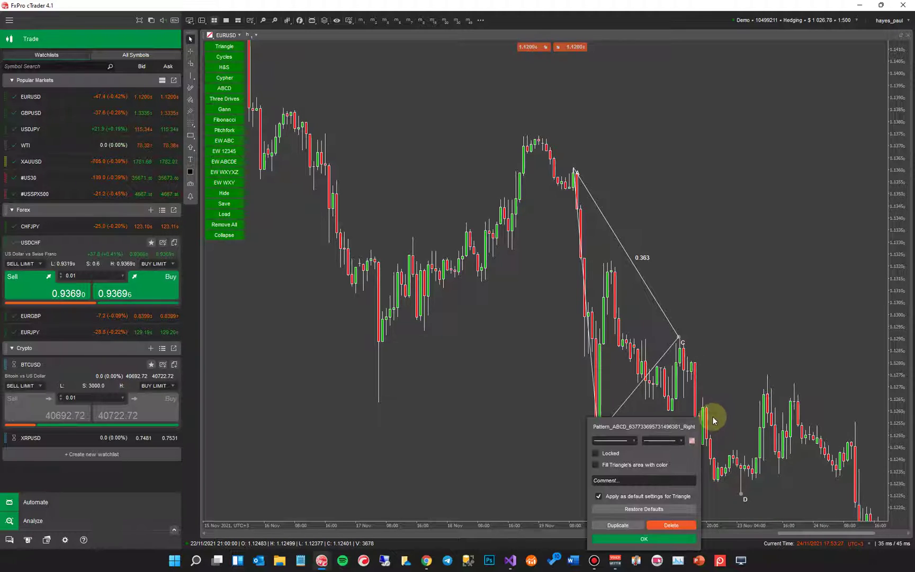
{"action": "left_click", "coordinate": [692, 441]}
{"action": "left_click", "coordinate": [612, 291]}
{"action": "left_click", "coordinate": [744, 272]}
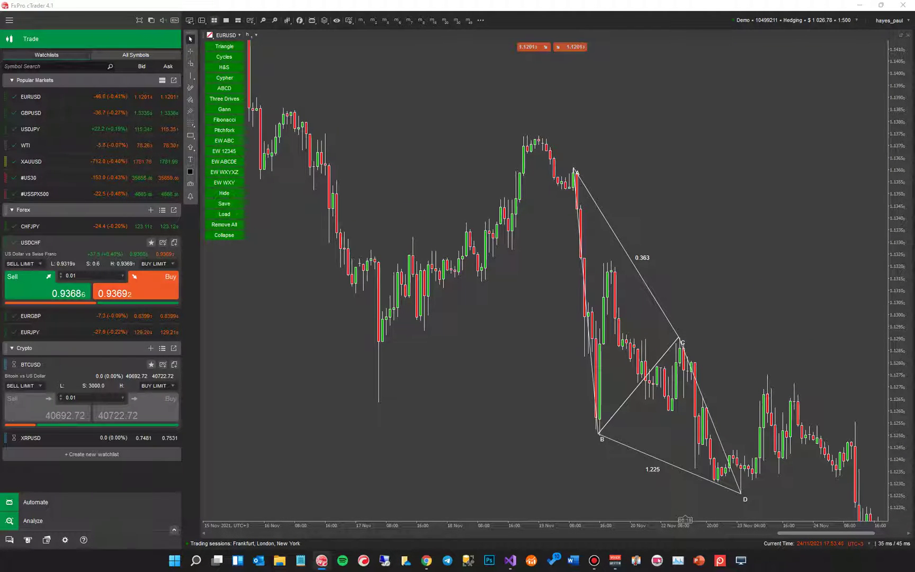
{"action": "left_click_drag", "start_coordinate": [588, 127], "coordinate": [414, 127]}
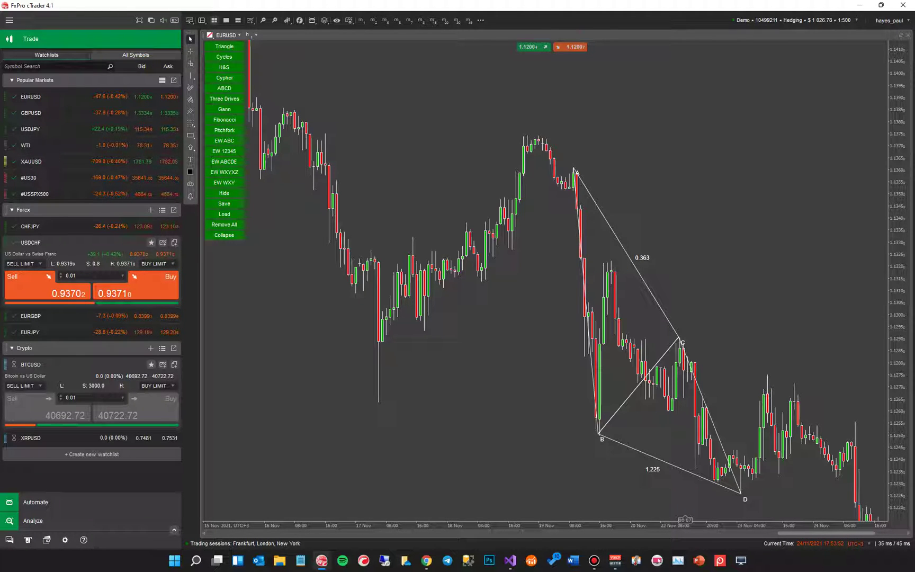
- Try the Cycles, H&S, Cypher, ABCD and Three Drives tools, then view the Gann Box and Gann Fan
{"action": "left_click", "coordinate": [224, 56]}
{"action": "left_click", "coordinate": [228, 68]}
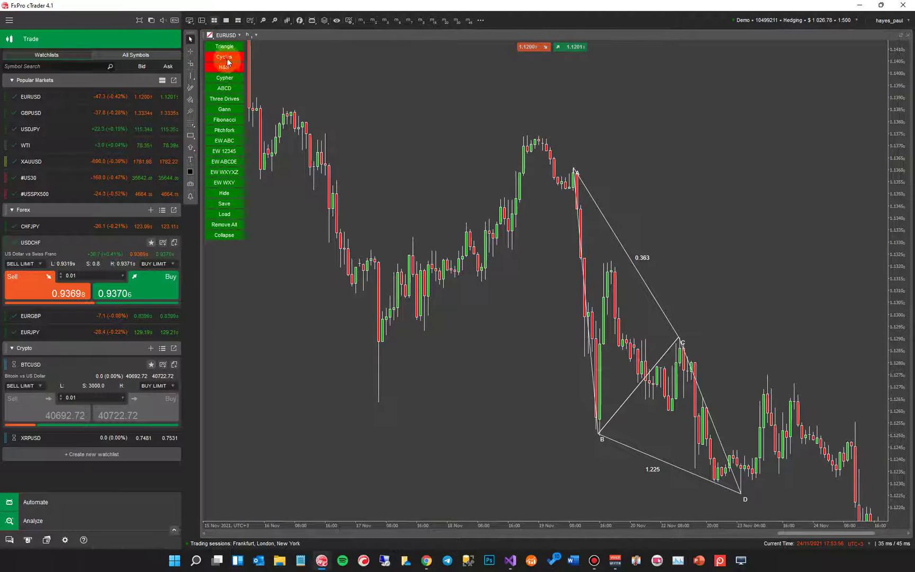
{"action": "left_click", "coordinate": [229, 78]}
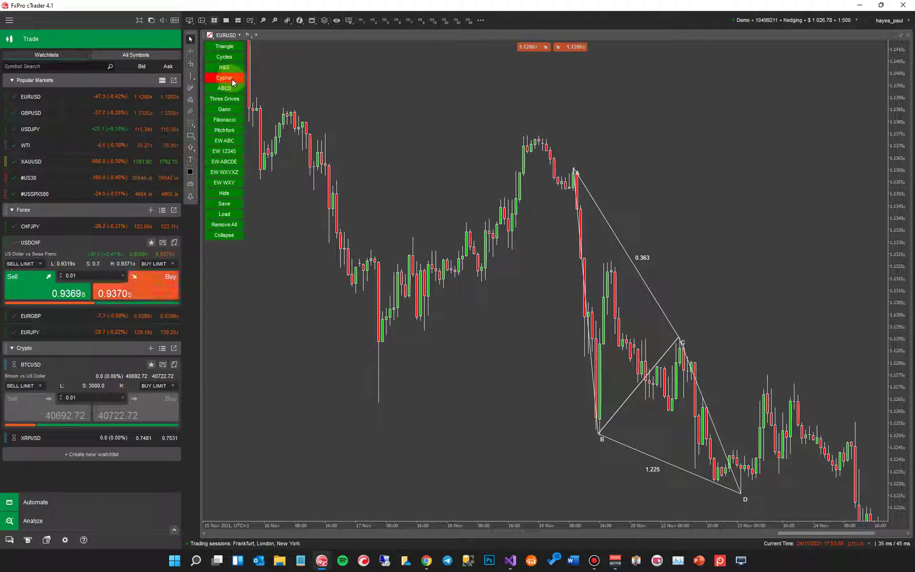
{"action": "left_click", "coordinate": [232, 89]}
{"action": "left_click", "coordinate": [231, 99]}
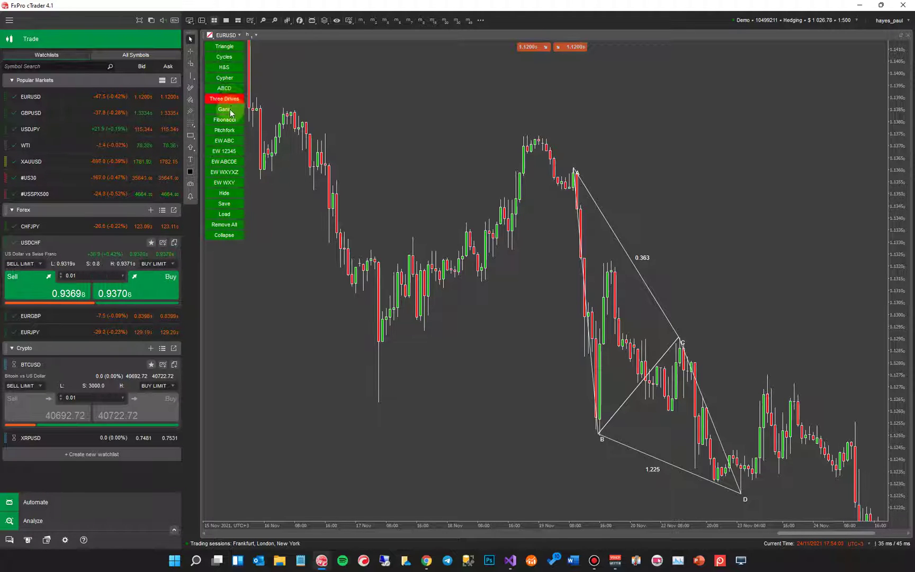
{"action": "left_click", "coordinate": [234, 110]}
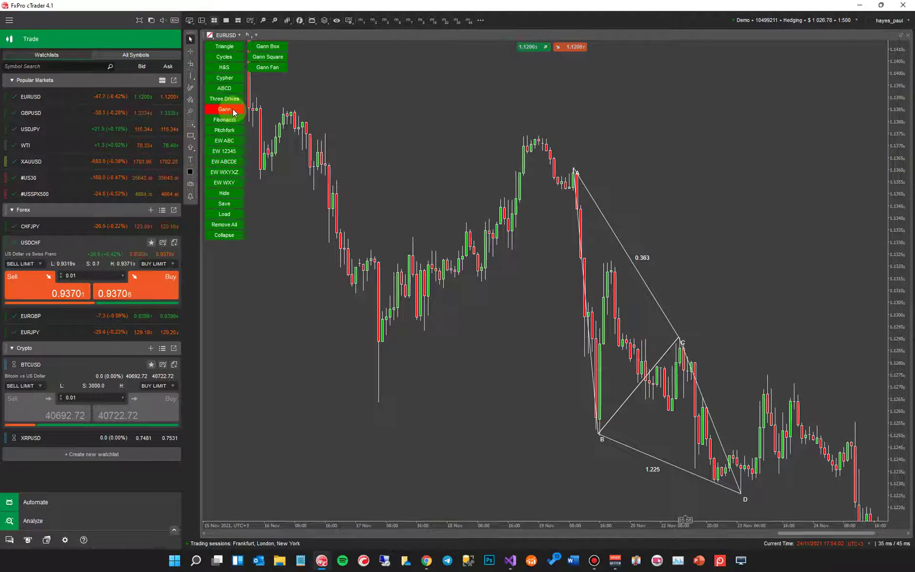
{"action": "left_click", "coordinate": [272, 45]}
{"action": "left_click", "coordinate": [277, 67]}
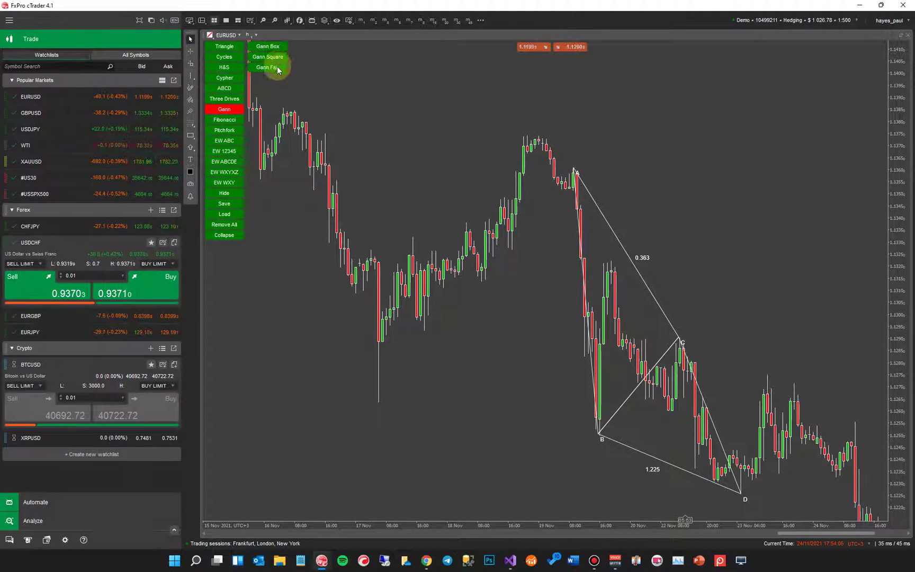
- Glance at the Fibonacci drawing types, then display the Pitchfork choices
{"action": "left_click", "coordinate": [228, 118]}
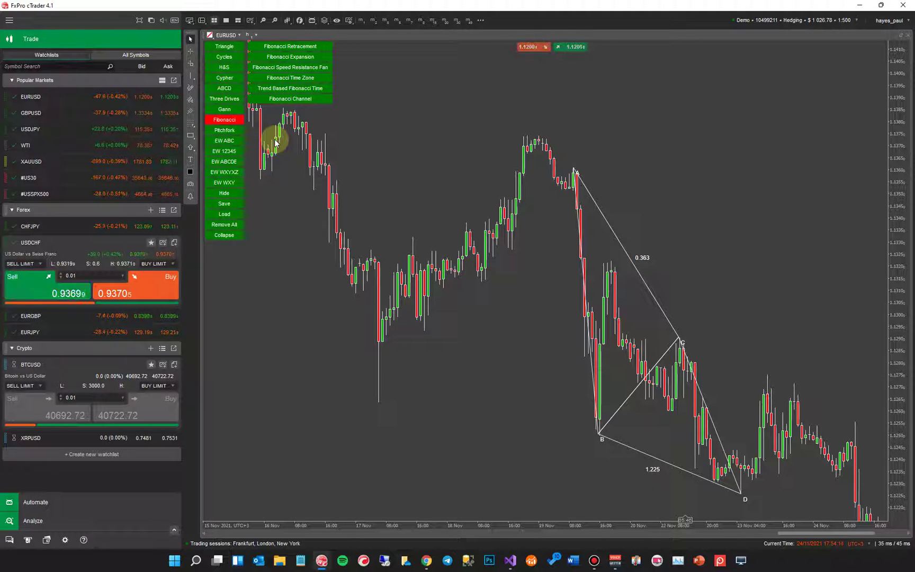
{"action": "left_click", "coordinate": [225, 121]}
{"action": "left_click", "coordinate": [229, 132]}
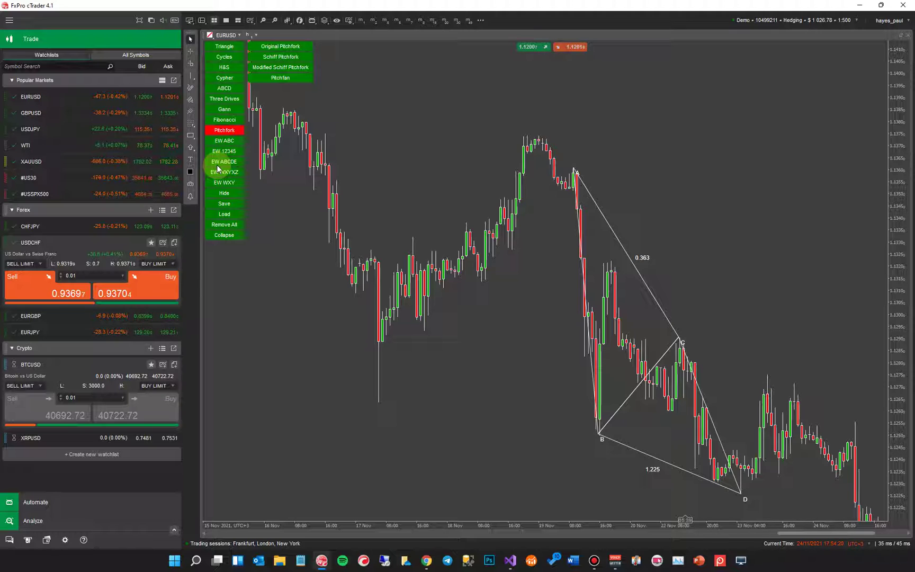
- Close the Pitchfork list and browse the EW ABC, 12345, ABCDE, WXYXZ and WXY wave degrees
{"action": "left_click", "coordinate": [233, 130]}
{"action": "left_click", "coordinate": [233, 140]}
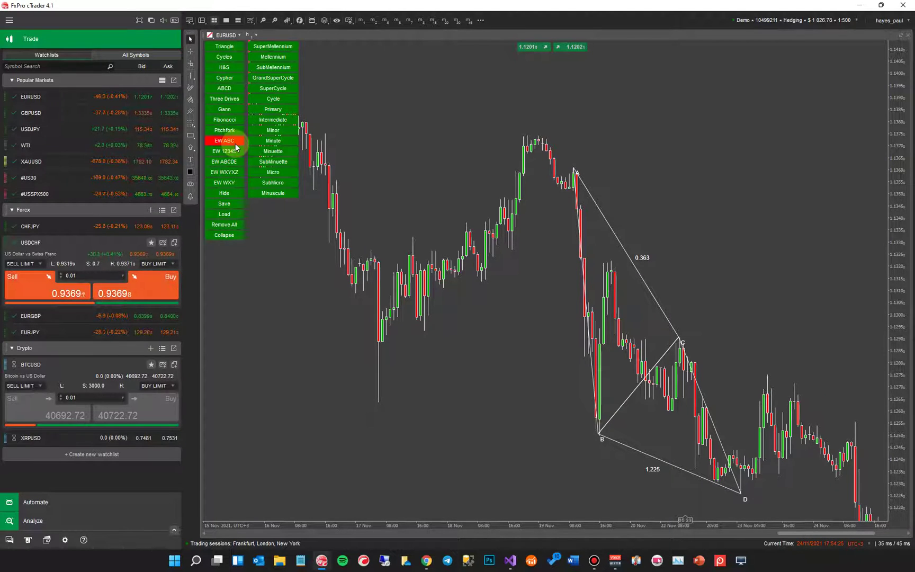
{"action": "left_click", "coordinate": [235, 144]}
{"action": "left_click", "coordinate": [232, 152]}
{"action": "left_click", "coordinate": [232, 154]}
{"action": "left_click", "coordinate": [233, 162]}
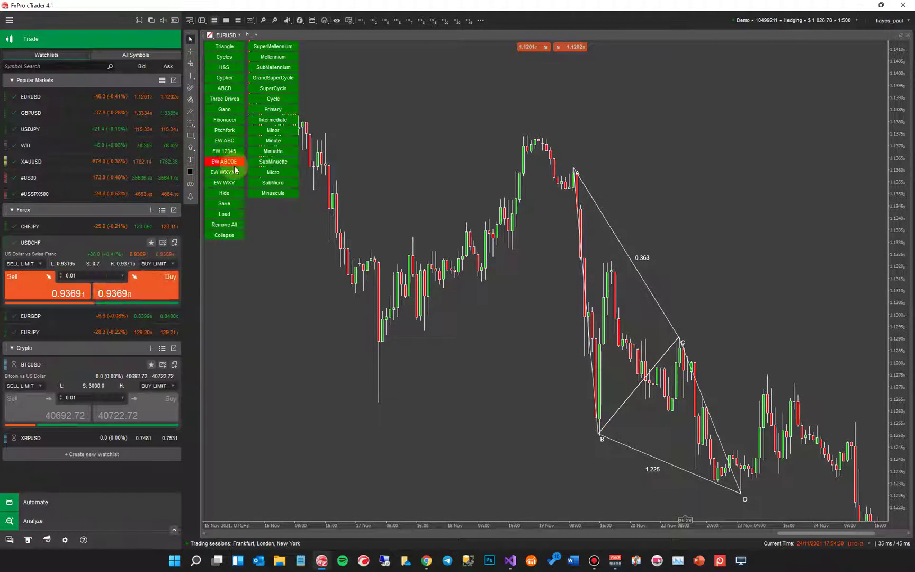
{"action": "left_click", "coordinate": [234, 162]}
{"action": "left_click", "coordinate": [232, 173]}
{"action": "left_click", "coordinate": [232, 173]}
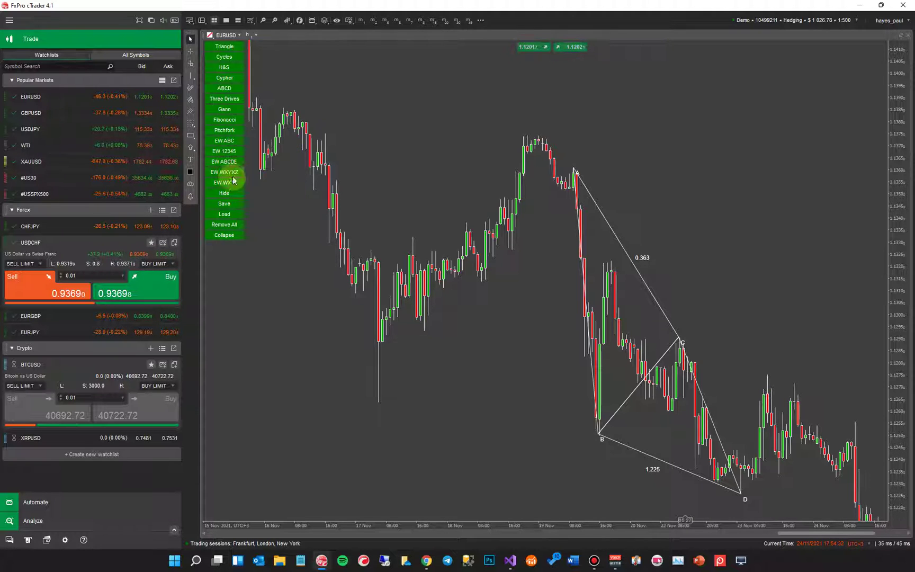
{"action": "left_click", "coordinate": [233, 182]}
{"action": "left_click", "coordinate": [232, 183]}
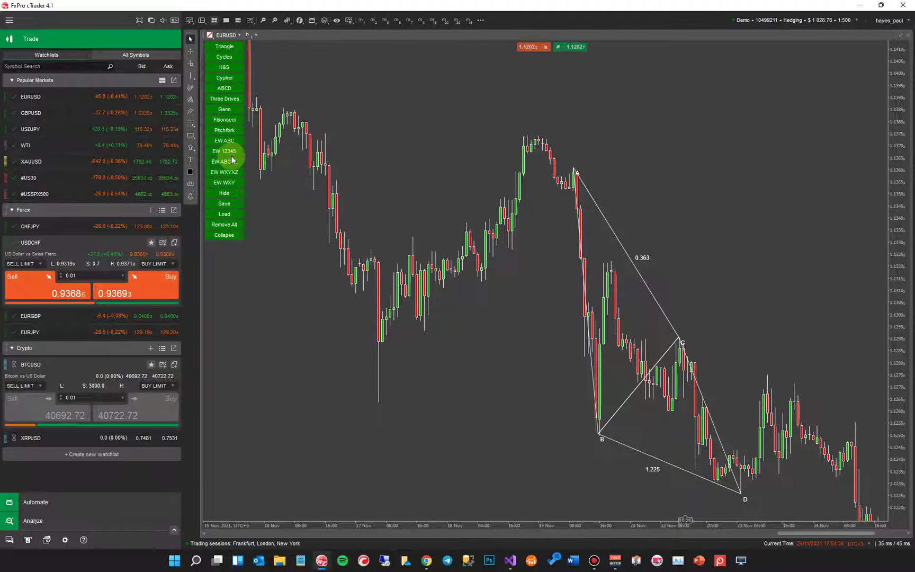
- Glance at the Fibonacci types, then switch on the Cypher pattern tool
{"action": "left_click", "coordinate": [232, 121]}
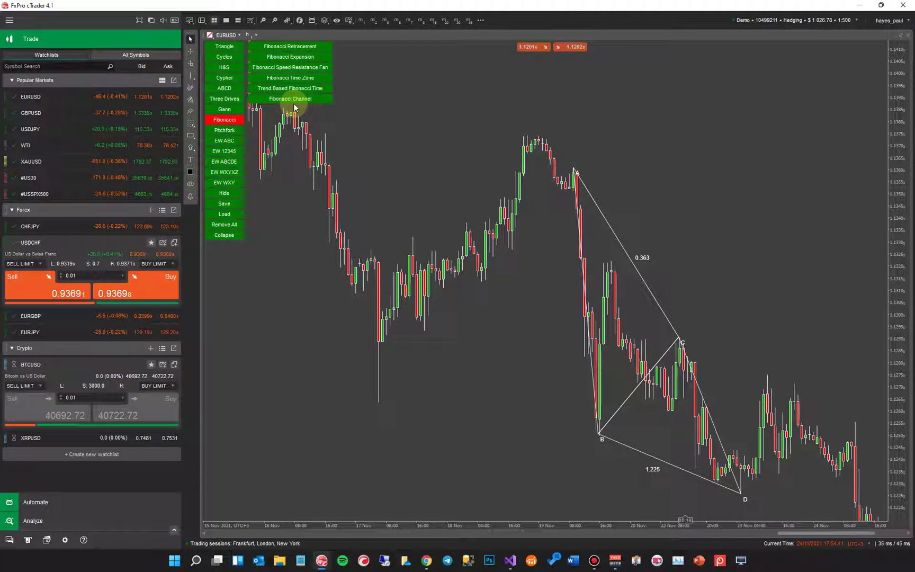
{"action": "left_click", "coordinate": [232, 121]}
{"action": "left_click", "coordinate": [227, 80]}
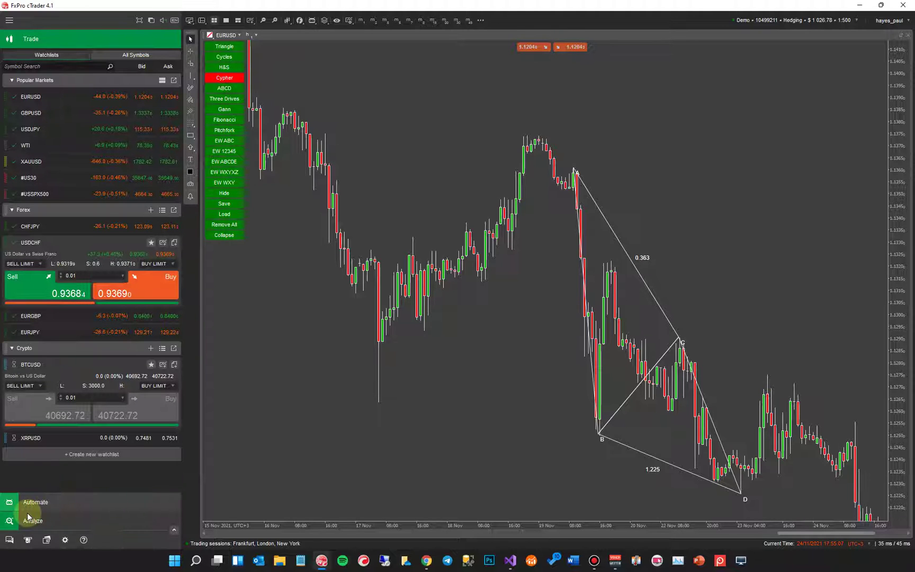
- Set button Transparency to 0.5, preview it on the expanded panel, then restore it to 1
{"action": "left_click", "coordinate": [43, 502]}
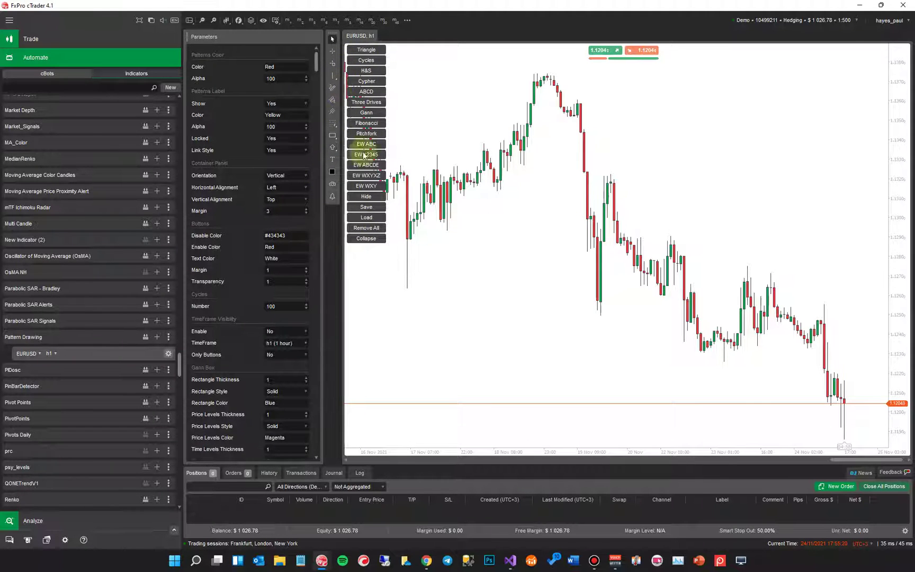
{"action": "left_click_drag", "start_coordinate": [419, 241], "coordinate": [429, 231]}
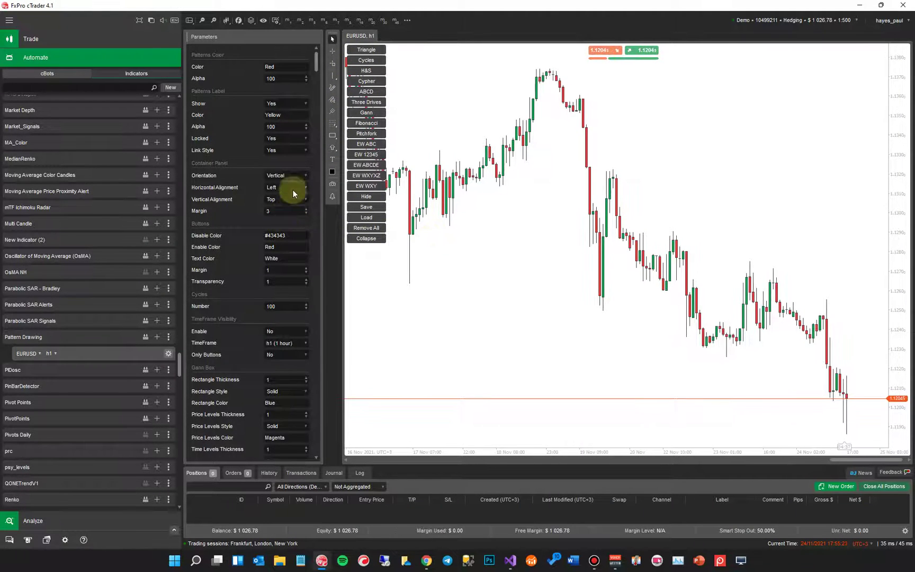
{"action": "left_click", "coordinate": [248, 284]}
{"action": "type", "text": "0.5"}
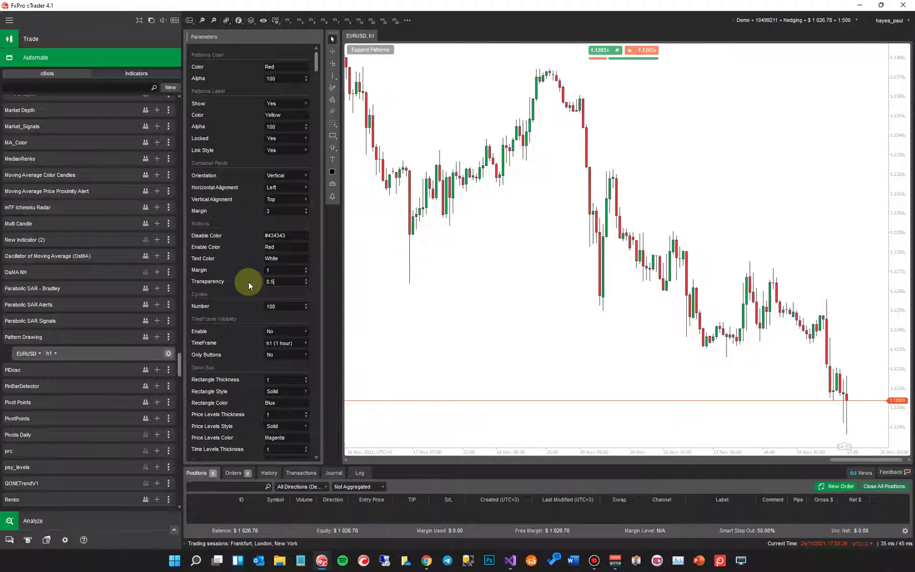
{"action": "left_click", "coordinate": [370, 49]}
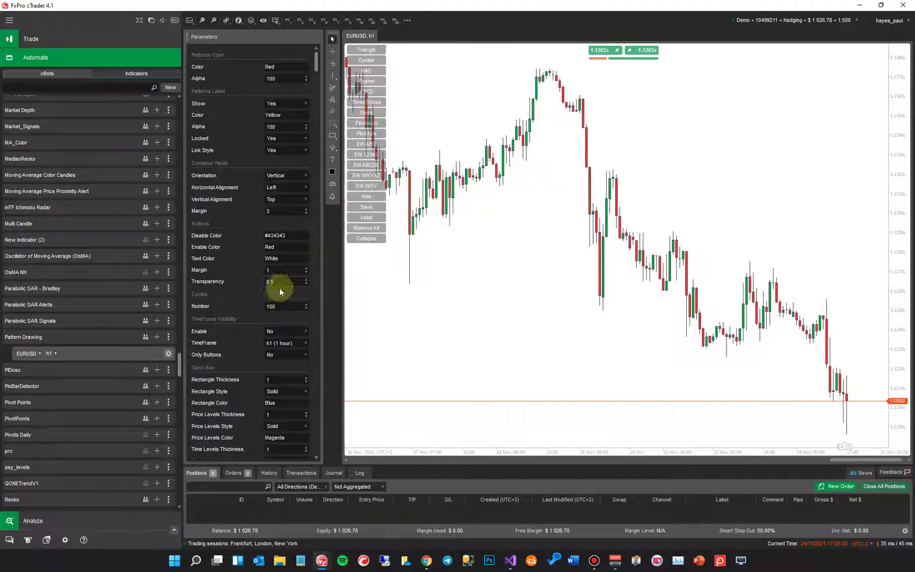
{"action": "type", "text": "1"}
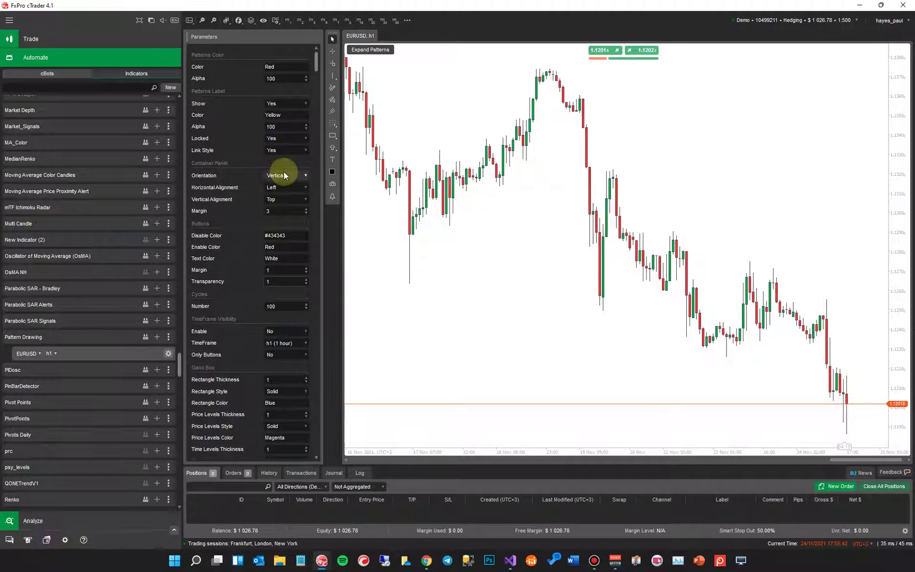
- Set the Container Panel's horizontal alignment to Right and expand the pattern buttons at the top-right
{"action": "left_click", "coordinate": [289, 189]}
{"action": "left_click", "coordinate": [278, 218]}
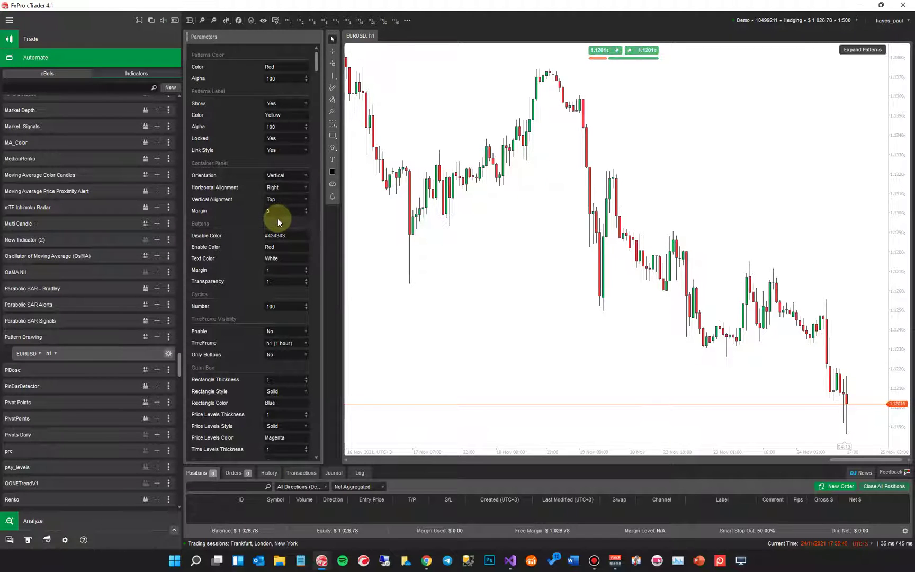
{"action": "left_click", "coordinate": [869, 48]}
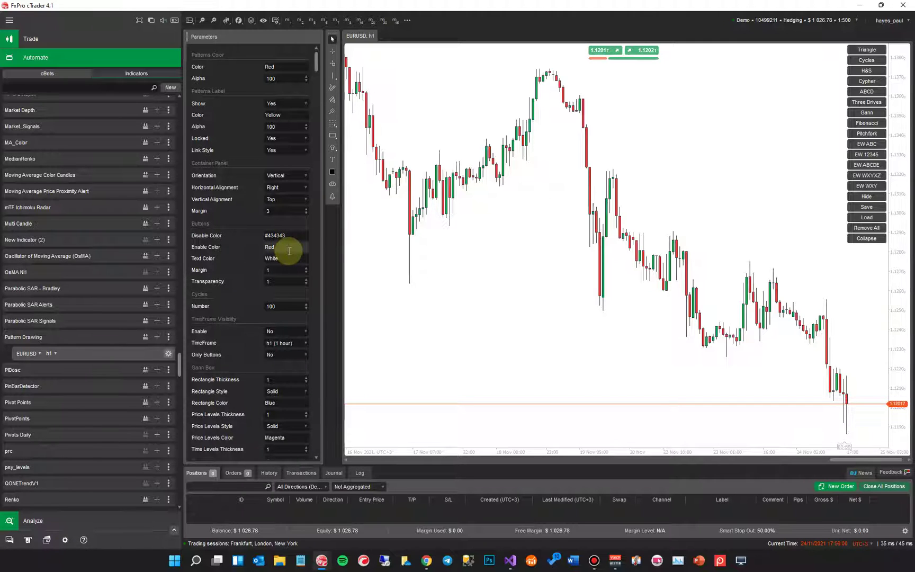
{"action": "scroll", "coordinate": [289, 251], "scroll_direction": "down", "scroll_amount": 3}
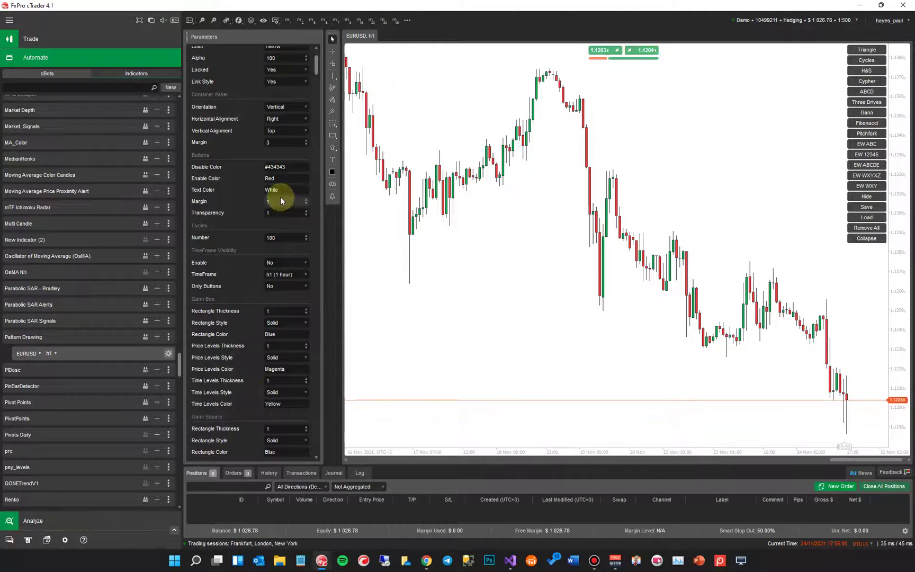
{"action": "scroll", "coordinate": [280, 201], "scroll_direction": "up", "scroll_amount": 2}
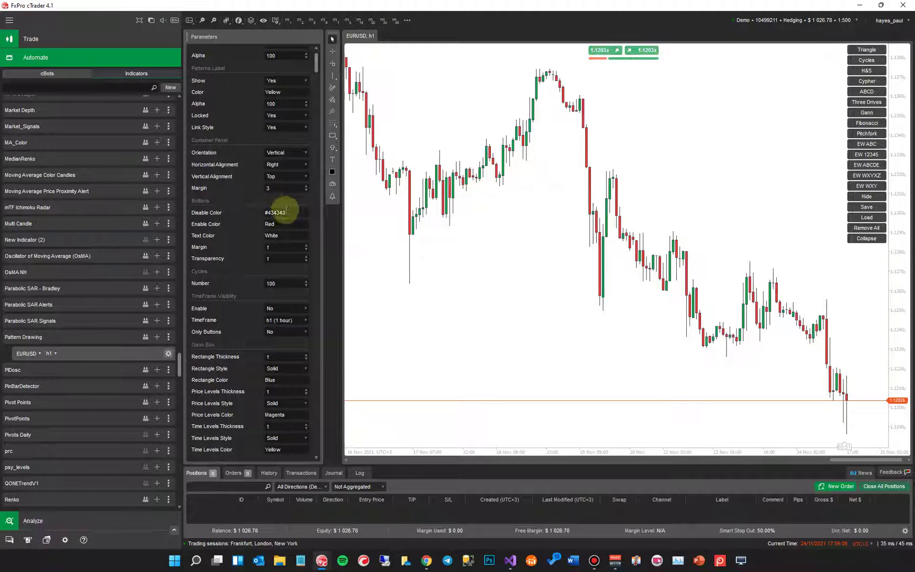
{"action": "scroll", "coordinate": [290, 232], "scroll_direction": "down", "scroll_amount": 6}
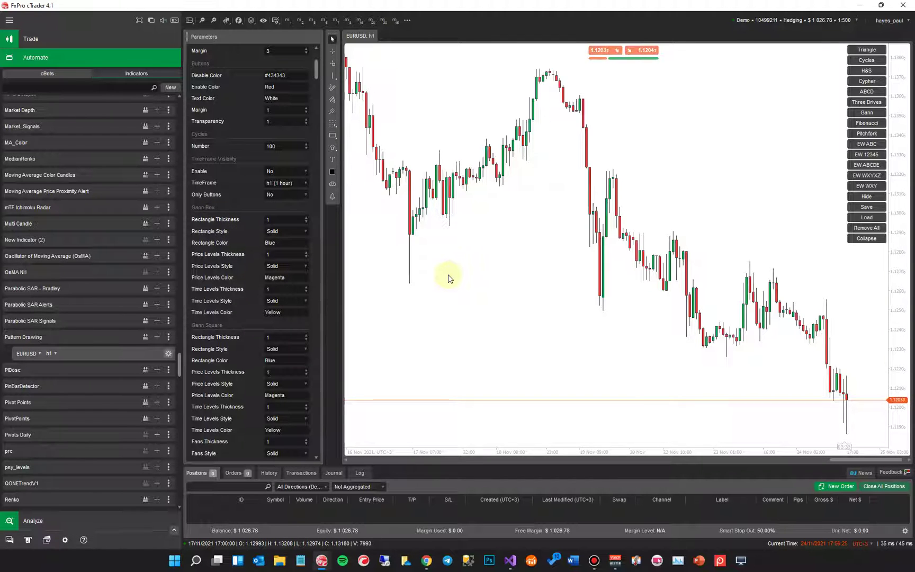
{"action": "scroll", "coordinate": [244, 258], "scroll_direction": "down", "scroll_amount": 3}
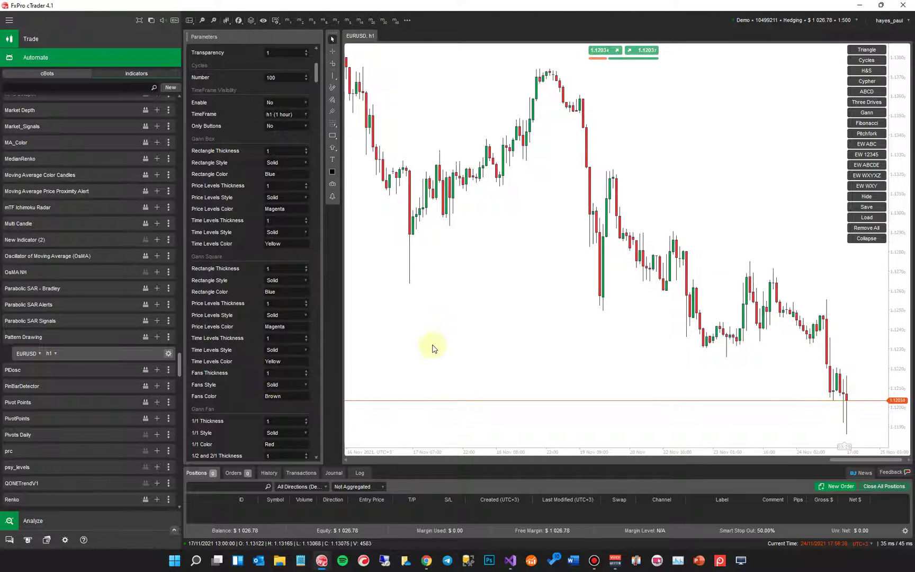
{"action": "scroll", "coordinate": [433, 348], "scroll_direction": "down", "scroll_amount": 2}
{"action": "scroll", "coordinate": [433, 348], "scroll_direction": "down", "scroll_amount": 2}
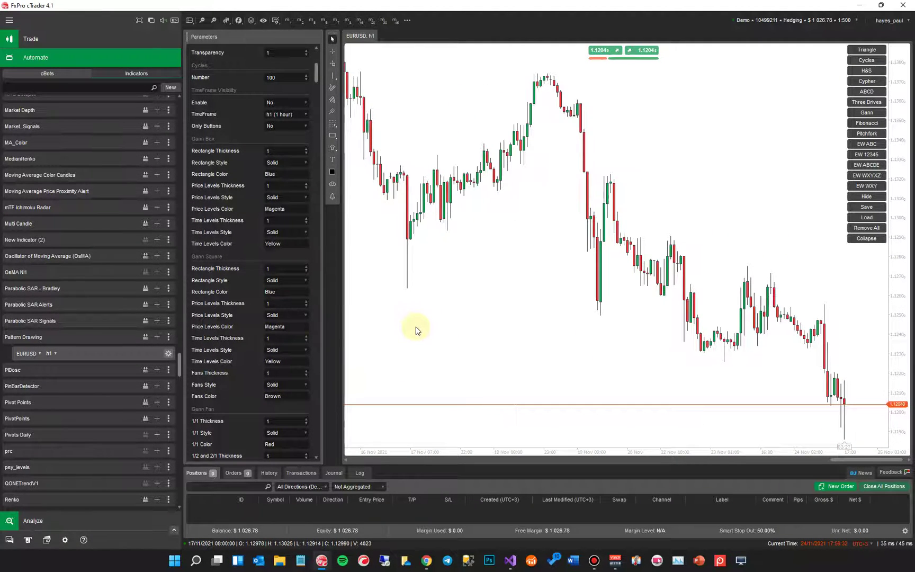
{"action": "scroll", "coordinate": [233, 346], "scroll_direction": "down", "scroll_amount": 14}
{"action": "scroll", "coordinate": [235, 344], "scroll_direction": "down", "scroll_amount": 20}
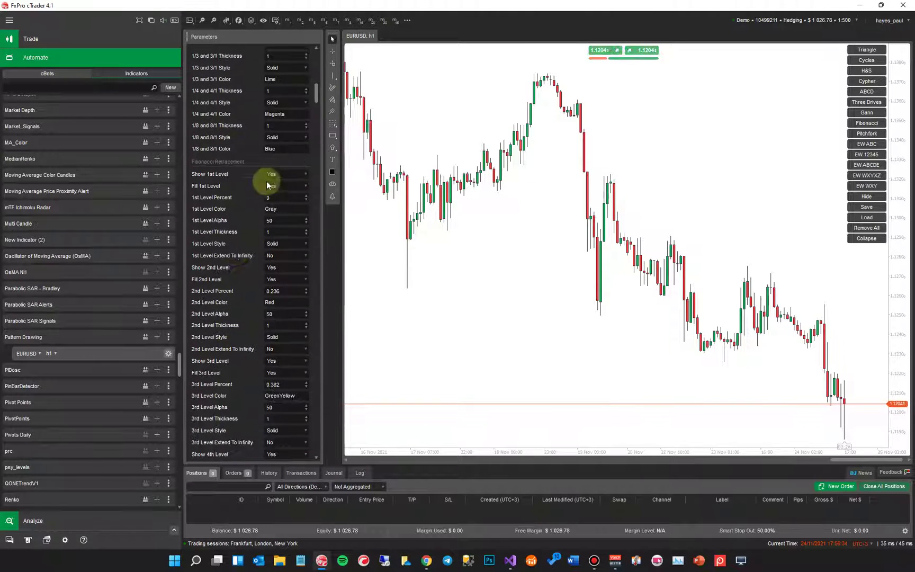
{"action": "left_click_drag", "start_coordinate": [320, 120], "coordinate": [320, 143]}
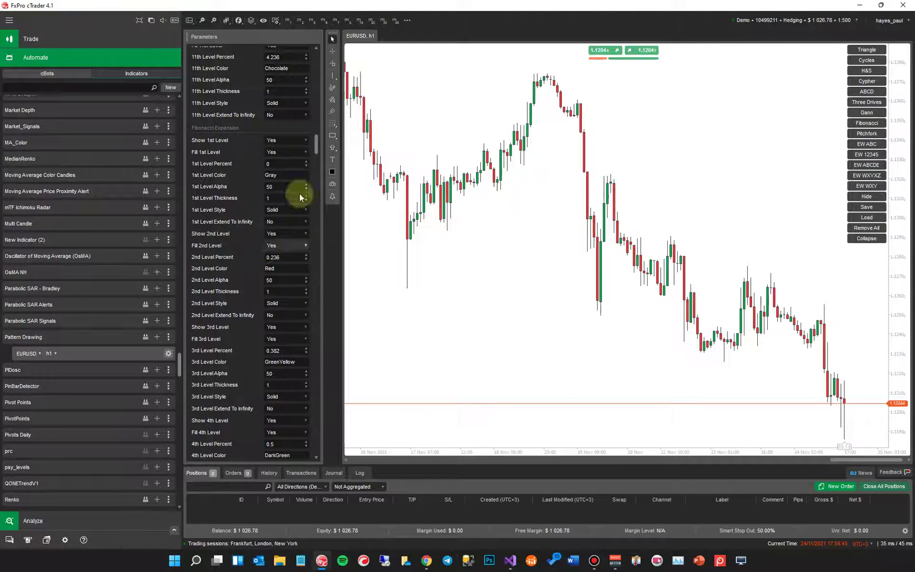
{"action": "left_click_drag", "start_coordinate": [316, 150], "coordinate": [314, 247]}
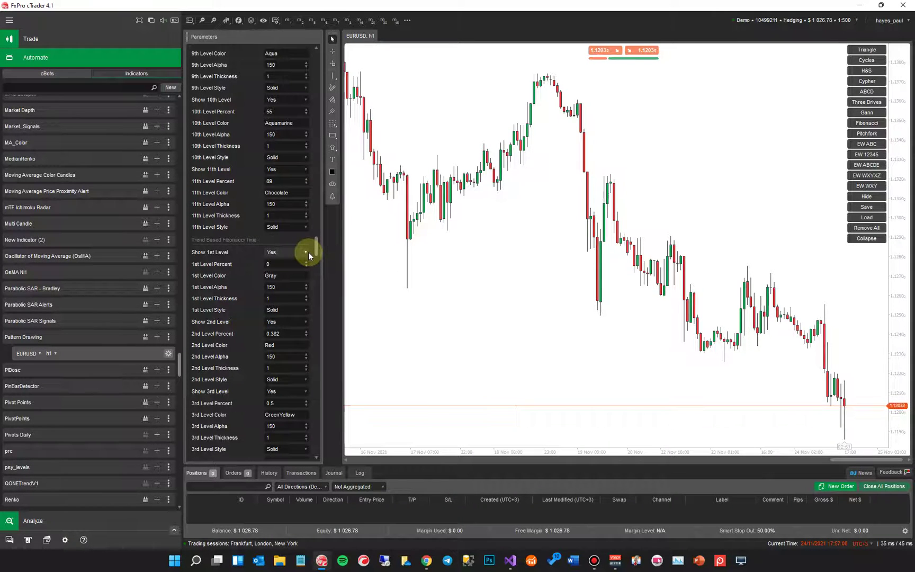
{"action": "left_click_drag", "start_coordinate": [315, 247], "coordinate": [347, 230]}
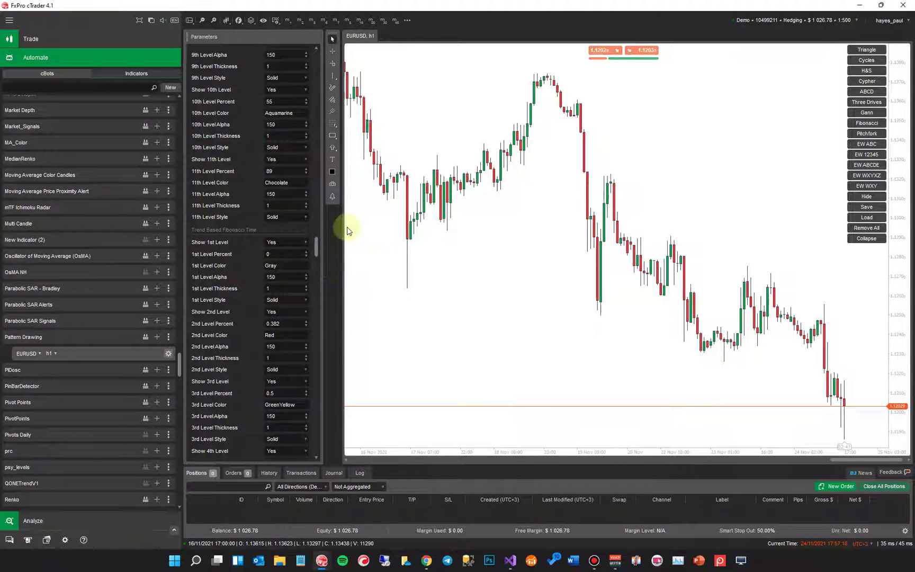
- Open the Pattern Drawing indicator's source code in the editor and scroll down through it
{"action": "left_click", "coordinate": [69, 338]}
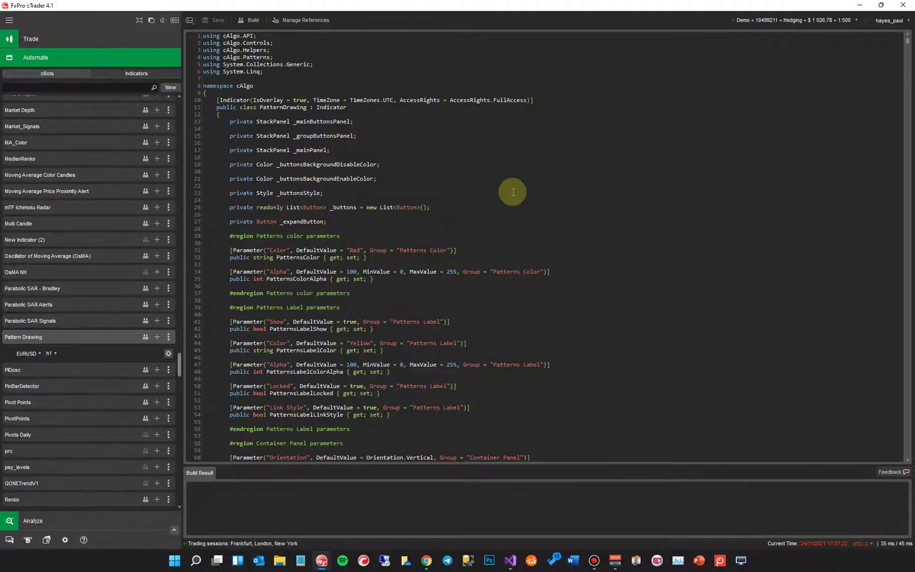
{"action": "scroll", "coordinate": [512, 191], "scroll_direction": "down", "scroll_amount": 7}
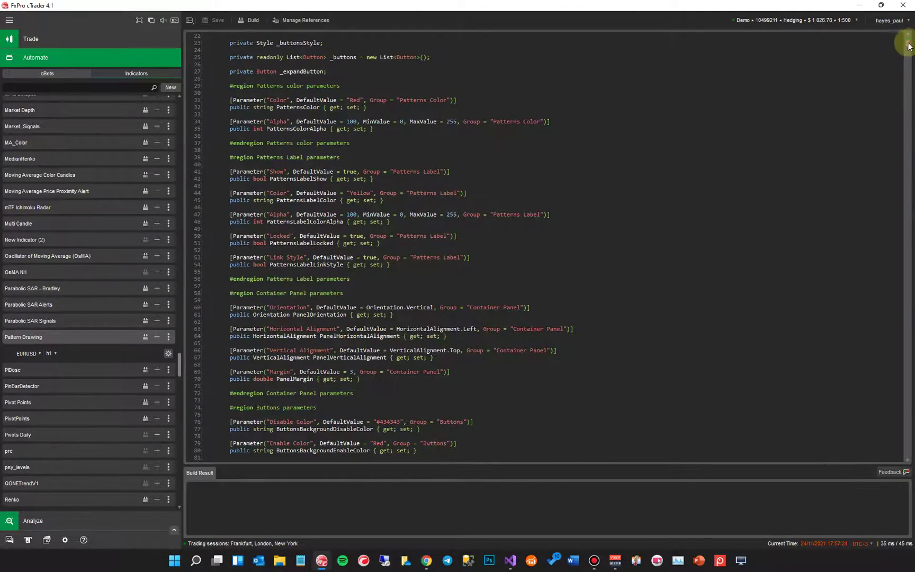
{"action": "left_click_drag", "start_coordinate": [909, 47], "coordinate": [905, 302]}
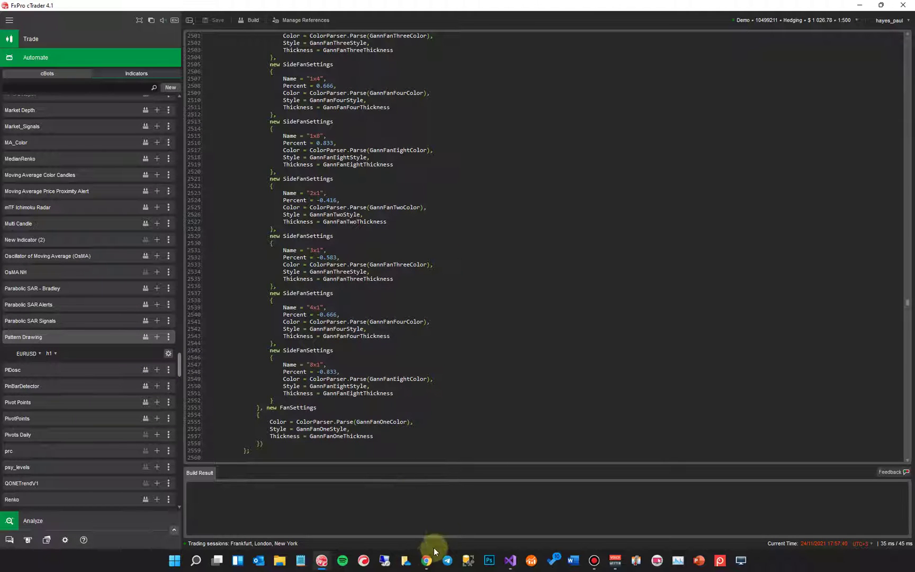
- Bring the ClickAlgo product page in Chrome to the front and scroll through it
{"action": "mouse_move", "coordinate": [427, 560]}
{"action": "left_click", "coordinate": [395, 522]}
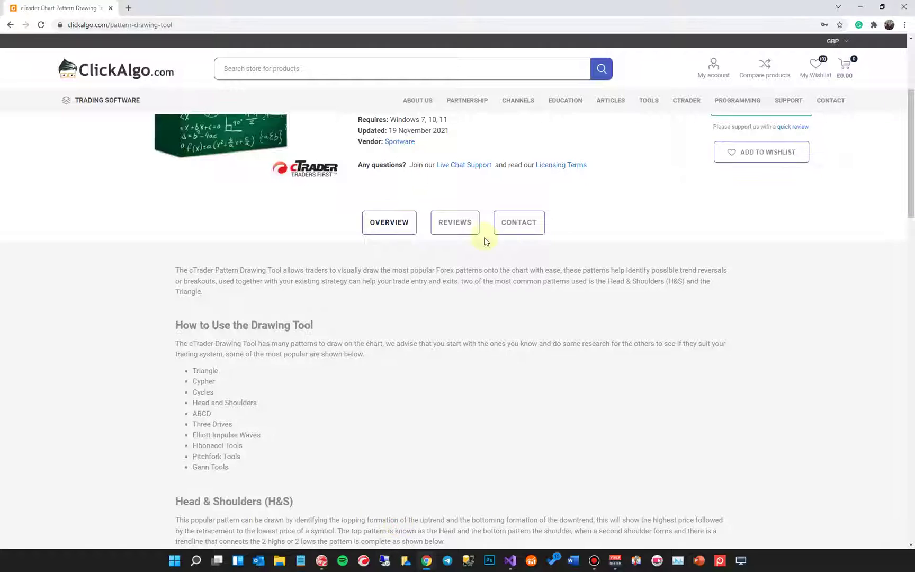
{"action": "scroll", "coordinate": [526, 271], "scroll_direction": "up", "scroll_amount": 3}
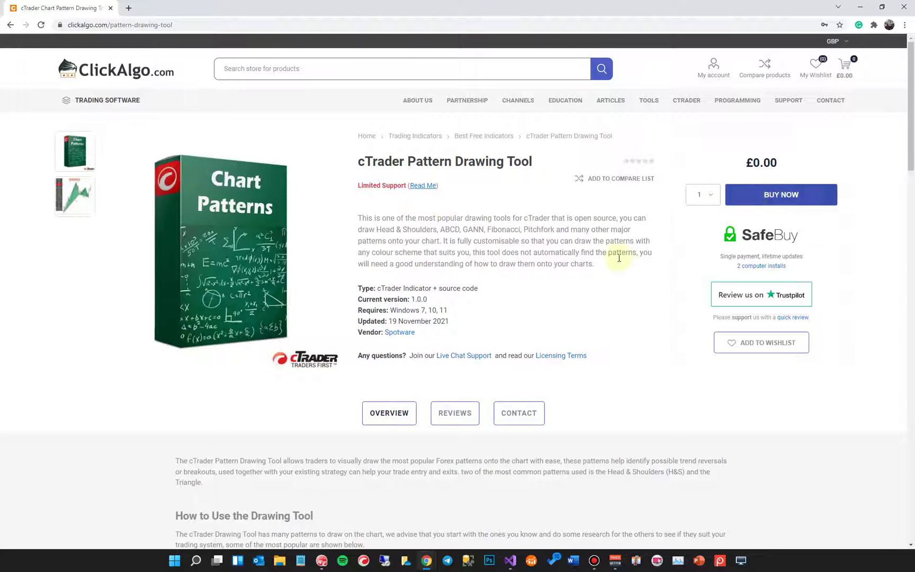
{"action": "scroll", "coordinate": [488, 340], "scroll_direction": "down", "scroll_amount": 1}
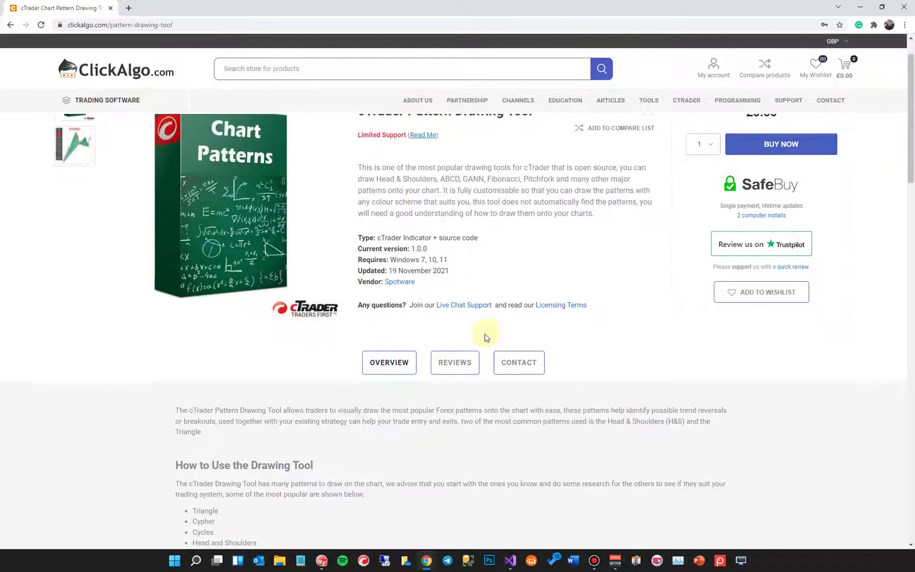
{"action": "scroll", "coordinate": [437, 266], "scroll_direction": "down", "scroll_amount": 1}
- Browse all Spotware vendor products, then reopen the cTrader Pattern Drawing Tool page
{"action": "left_click", "coordinate": [398, 238]}
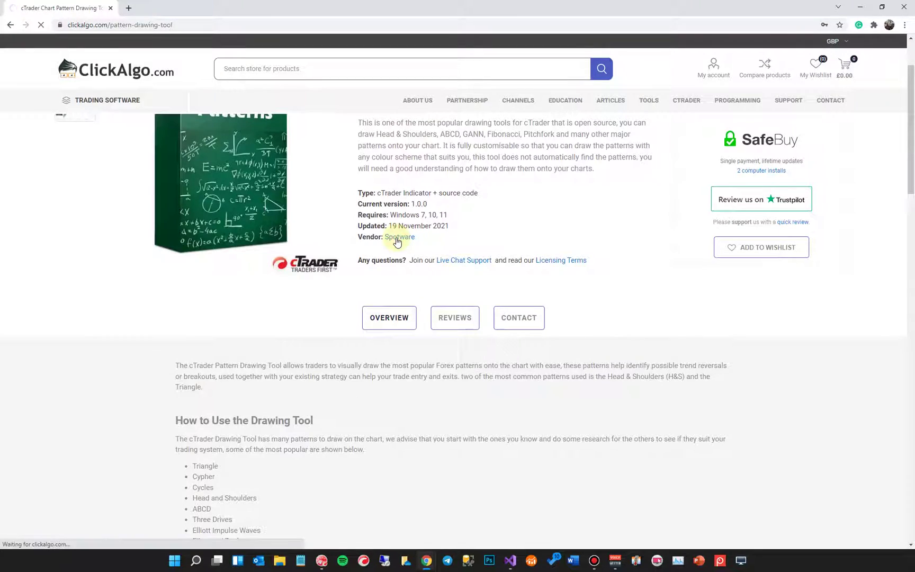
{"action": "scroll", "coordinate": [416, 274], "scroll_direction": "down", "scroll_amount": 10}
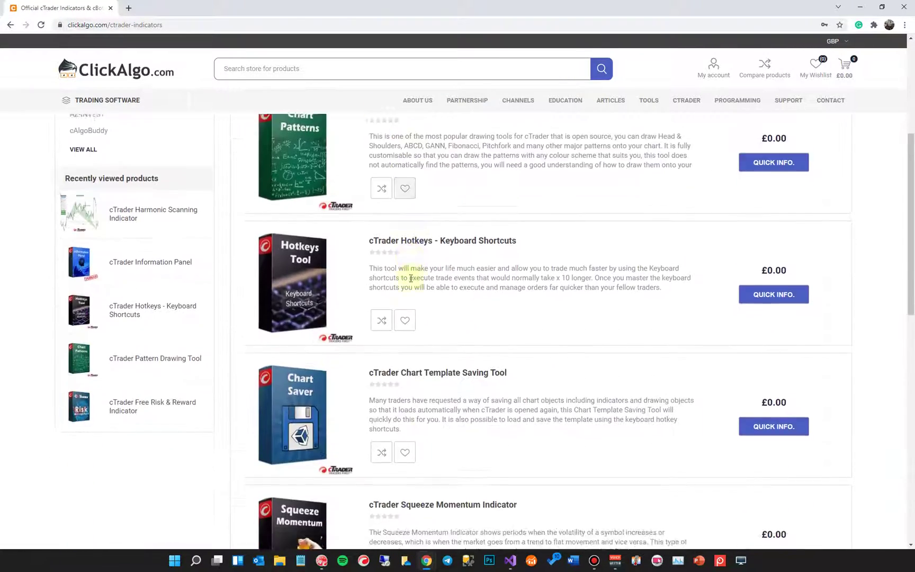
{"action": "scroll", "coordinate": [409, 289], "scroll_direction": "up", "scroll_amount": 10}
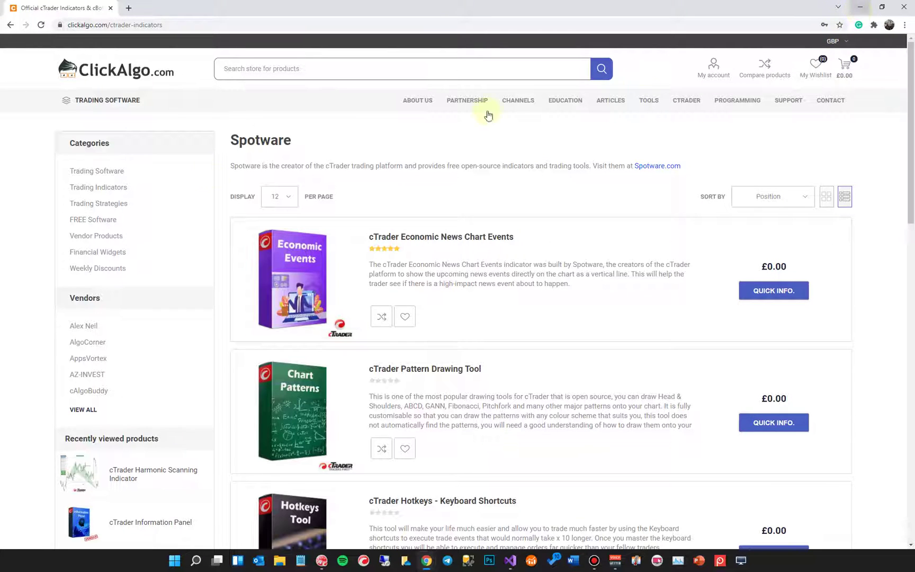
{"action": "left_click", "coordinate": [444, 371]}
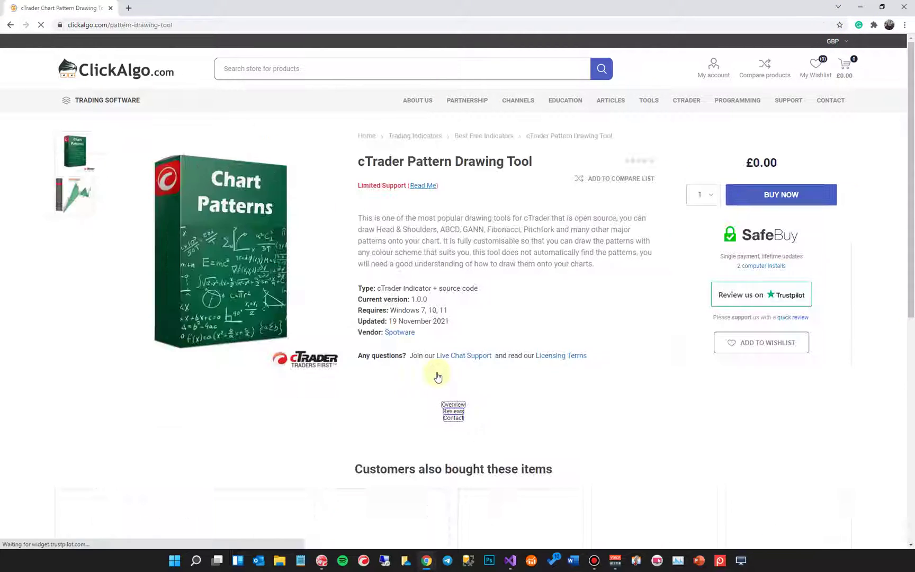
{"action": "scroll", "coordinate": [403, 350], "scroll_direction": "down", "scroll_amount": 20}
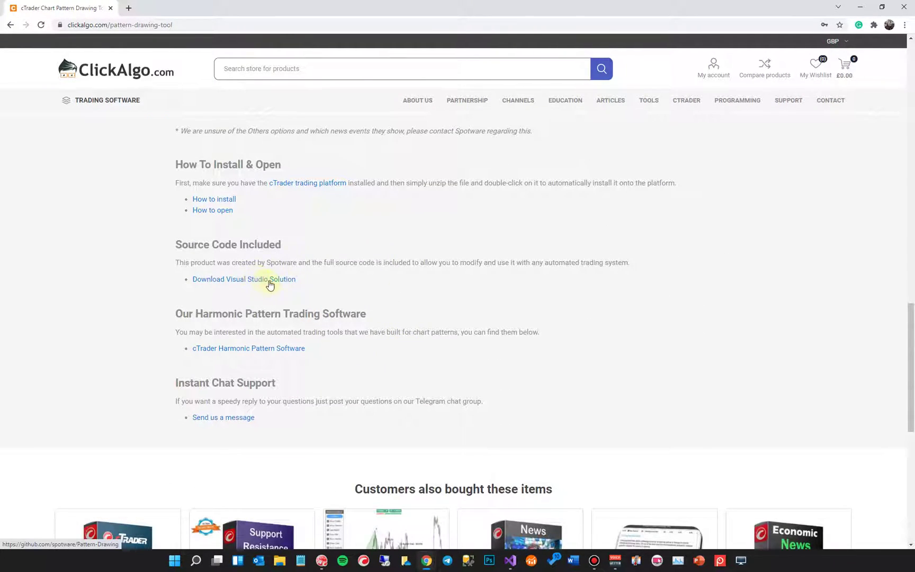
{"action": "scroll", "coordinate": [487, 243], "scroll_direction": "up", "scroll_amount": 20}
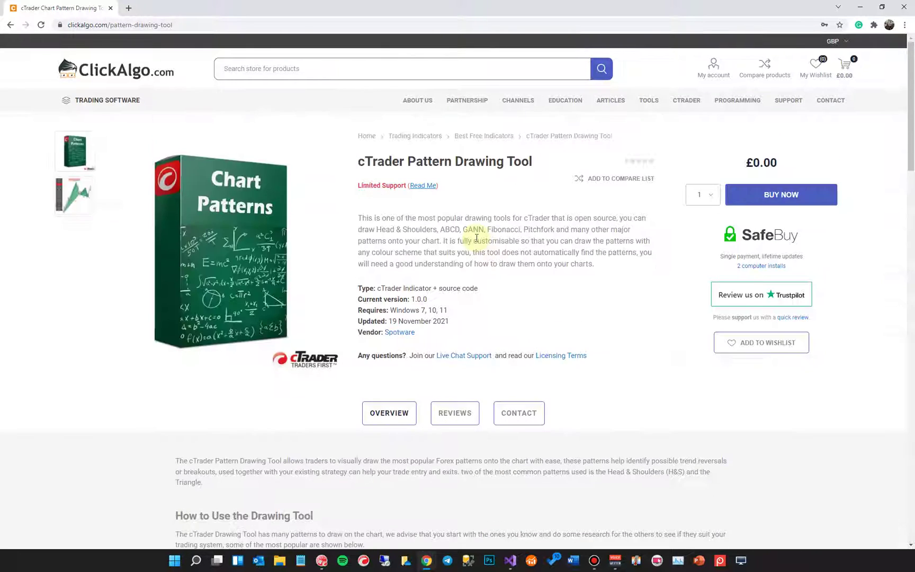